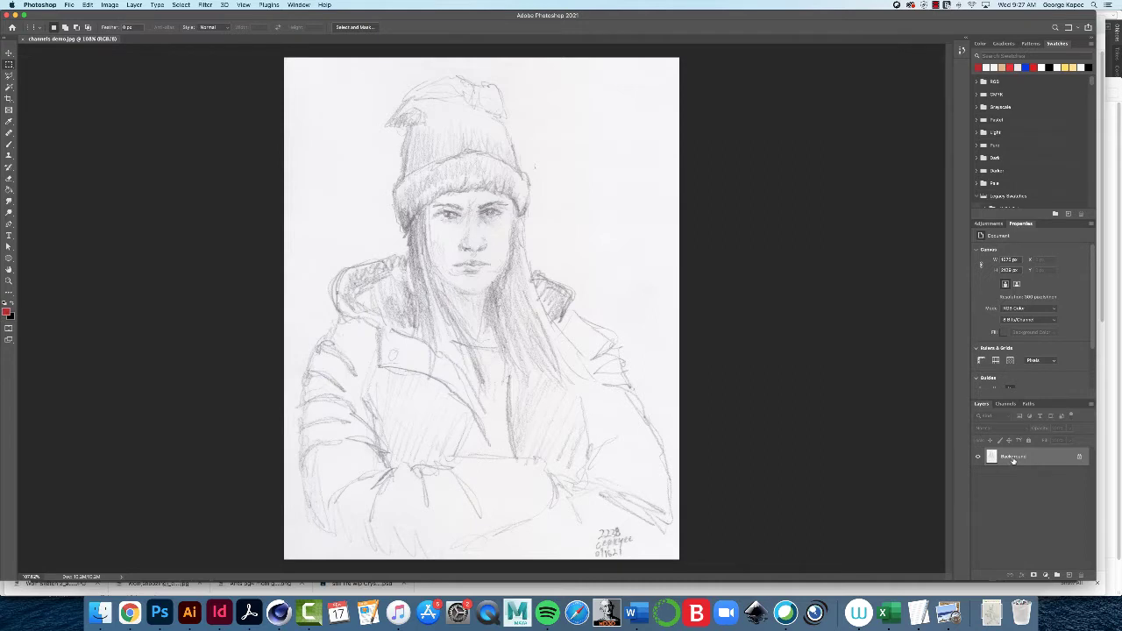
- Duplicate the Background layer, then rename the original layer "scan"
left_click_drag(1013, 459, 1069, 575)
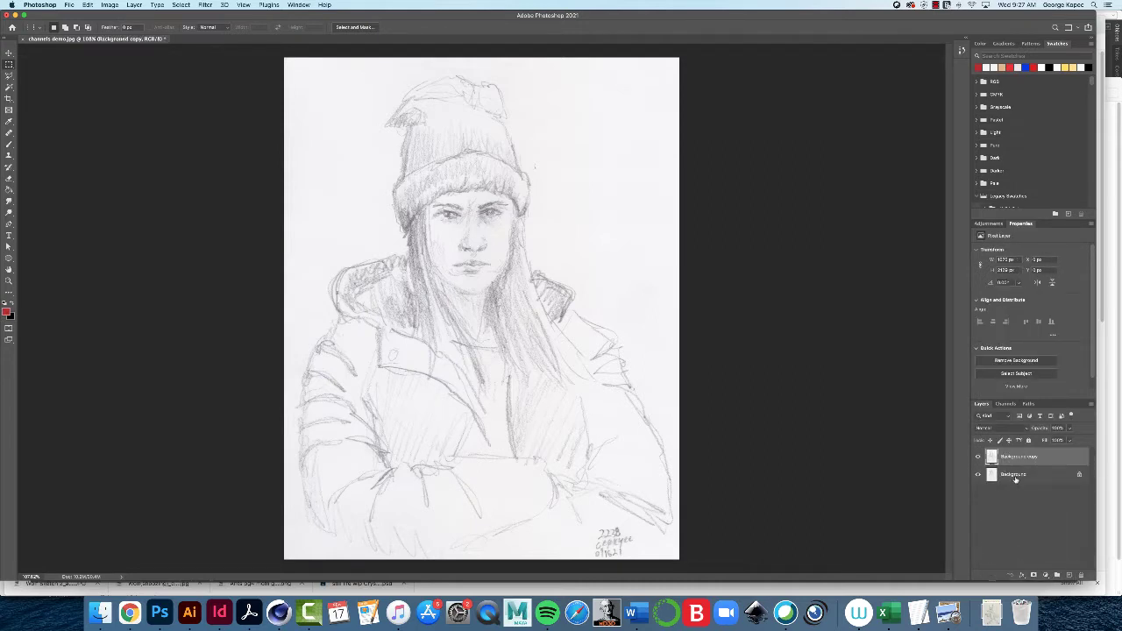
double_click(1014, 474)
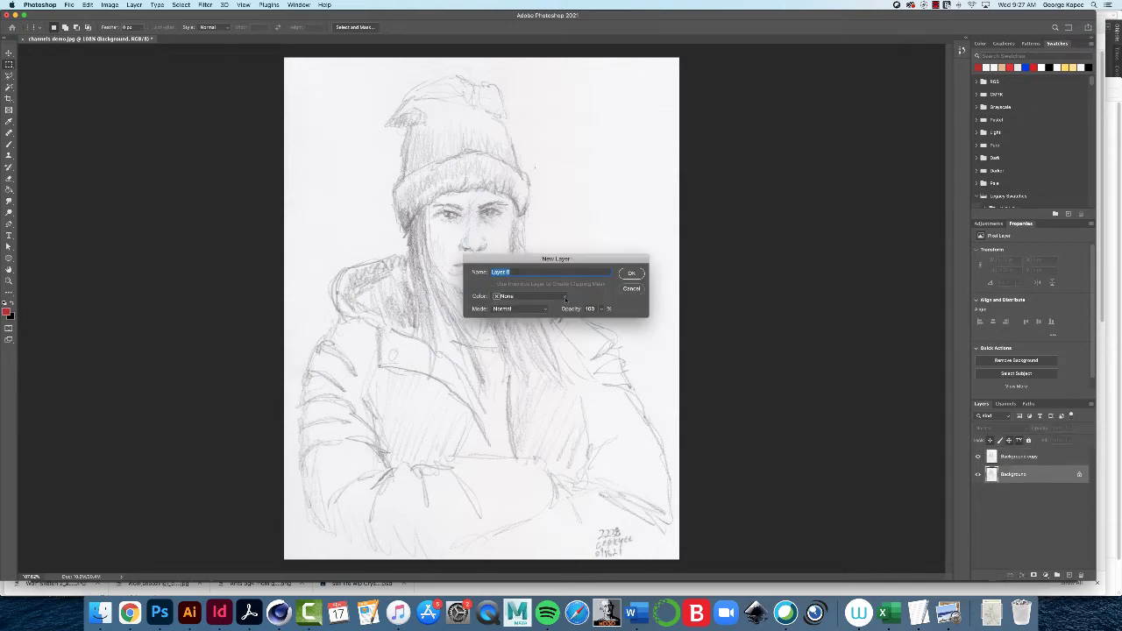
type("scan")
key("Return")
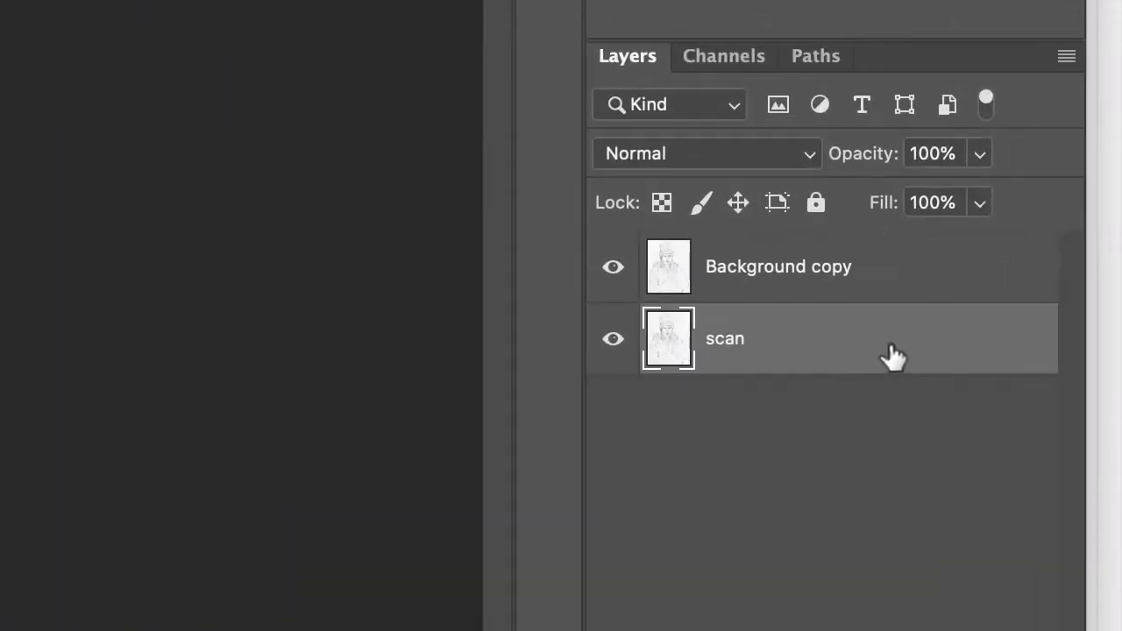
- Lock all attributes of the scan layer and hide it
left_click(815, 202)
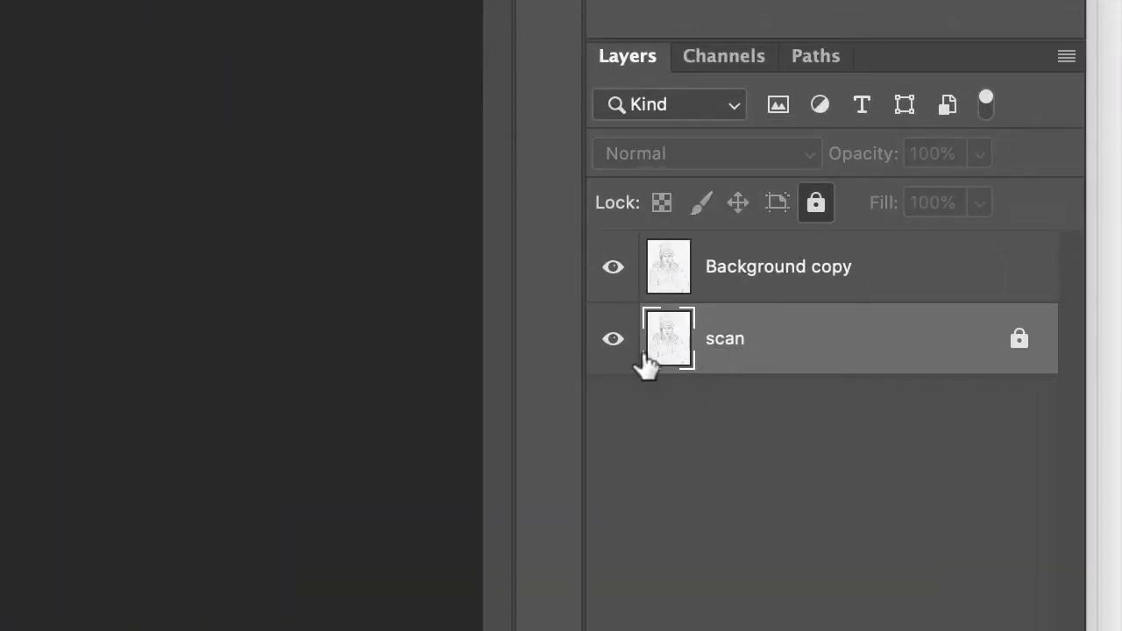
left_click(612, 340)
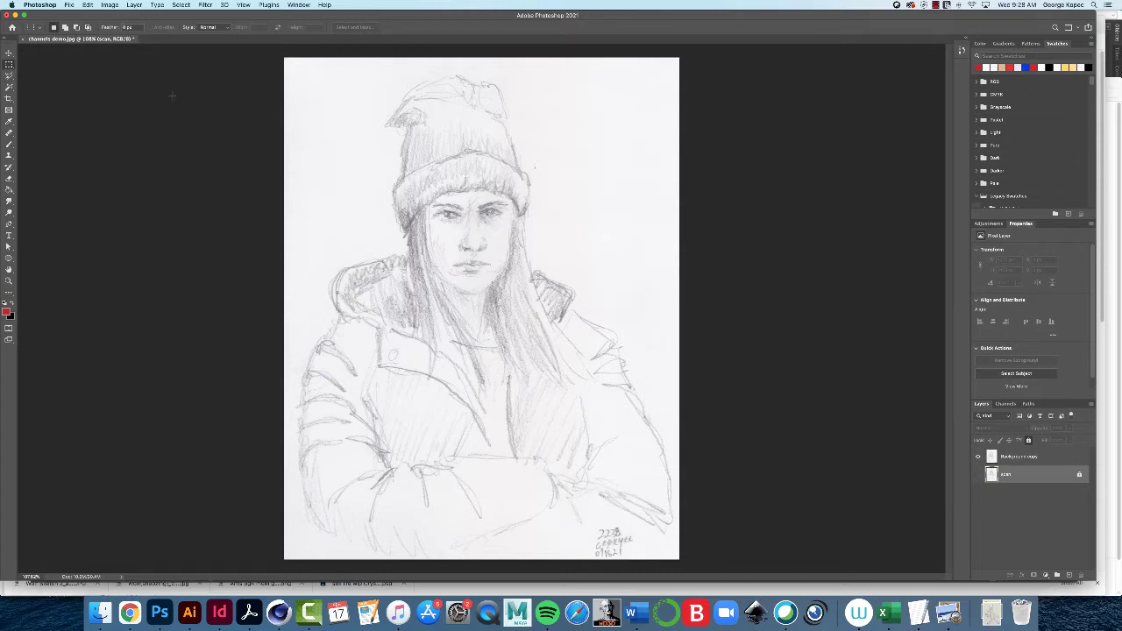
- Apply Auto Color to the Background copy layer
left_click(110, 5)
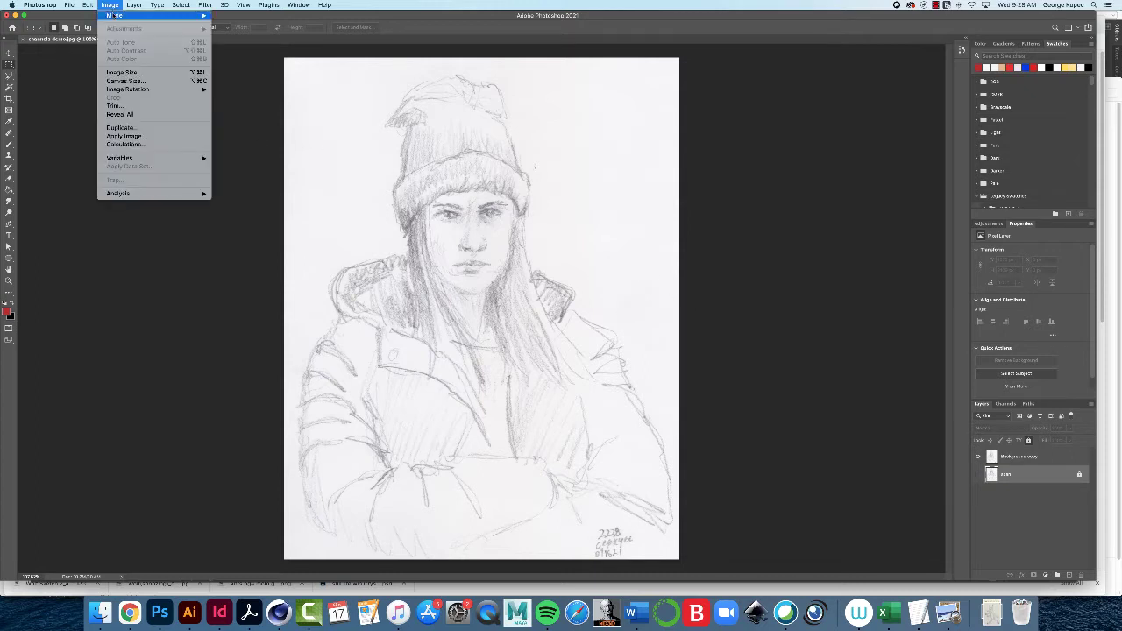
left_click(496, 184)
left_click(1044, 456)
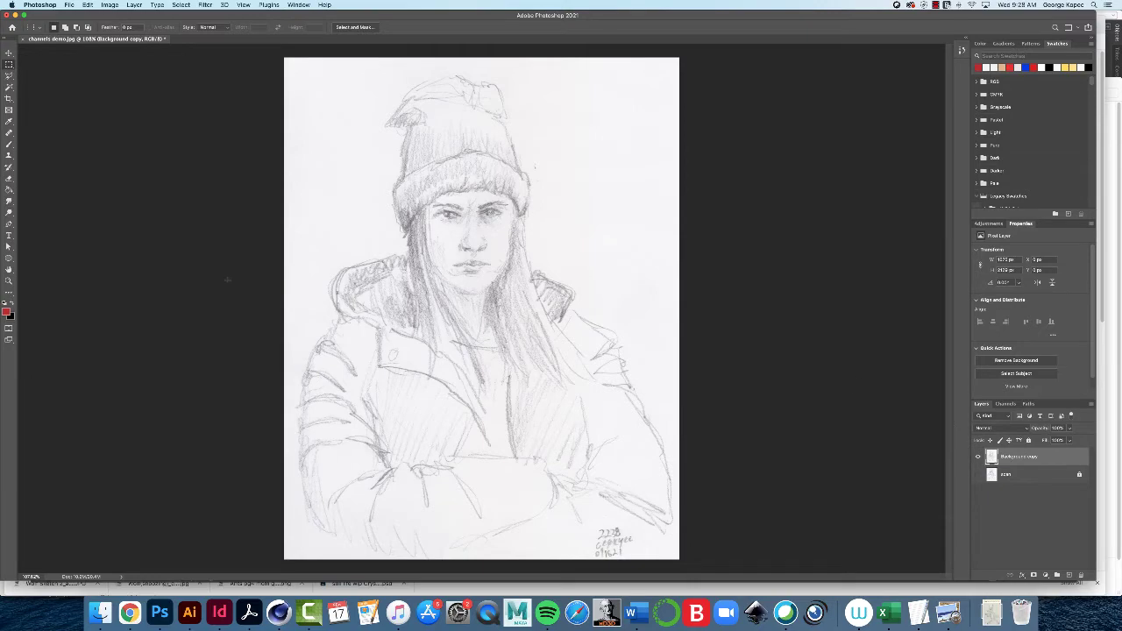
left_click(109, 5)
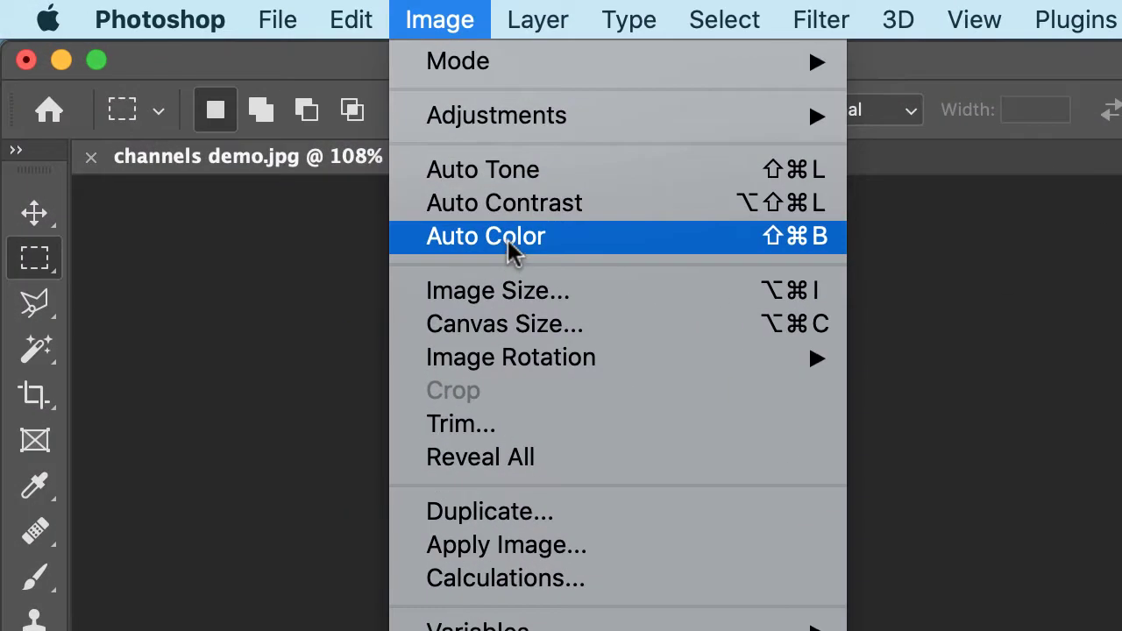
left_click(127, 61)
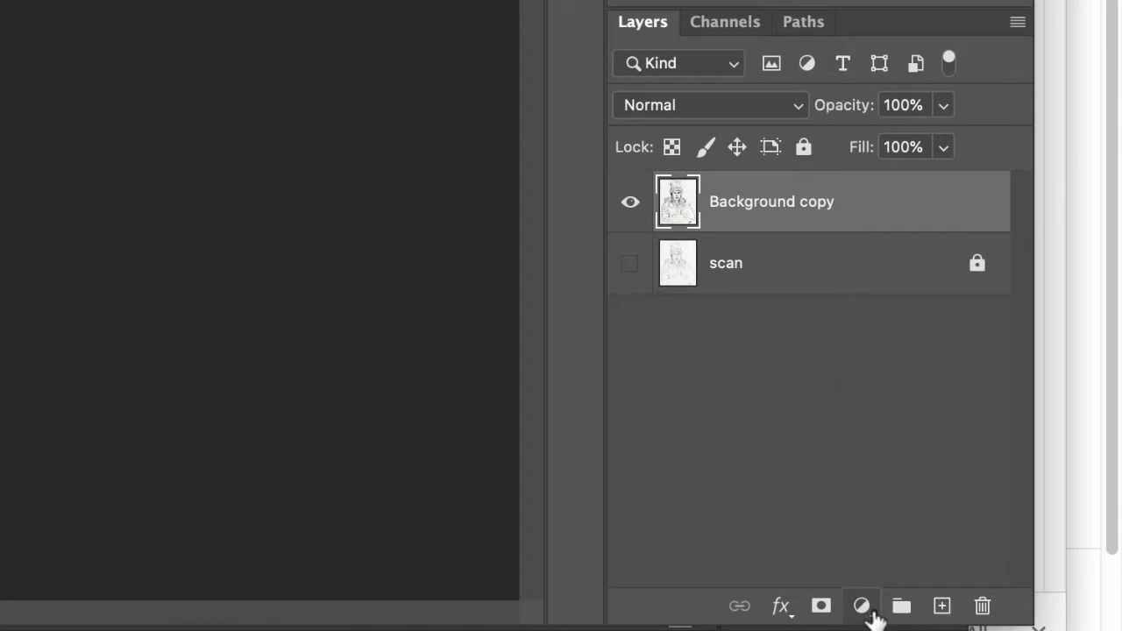
- Add a Levels adjustment layer above Background copy and lower its RGB white input level to slightly below 242
left_click(864, 607)
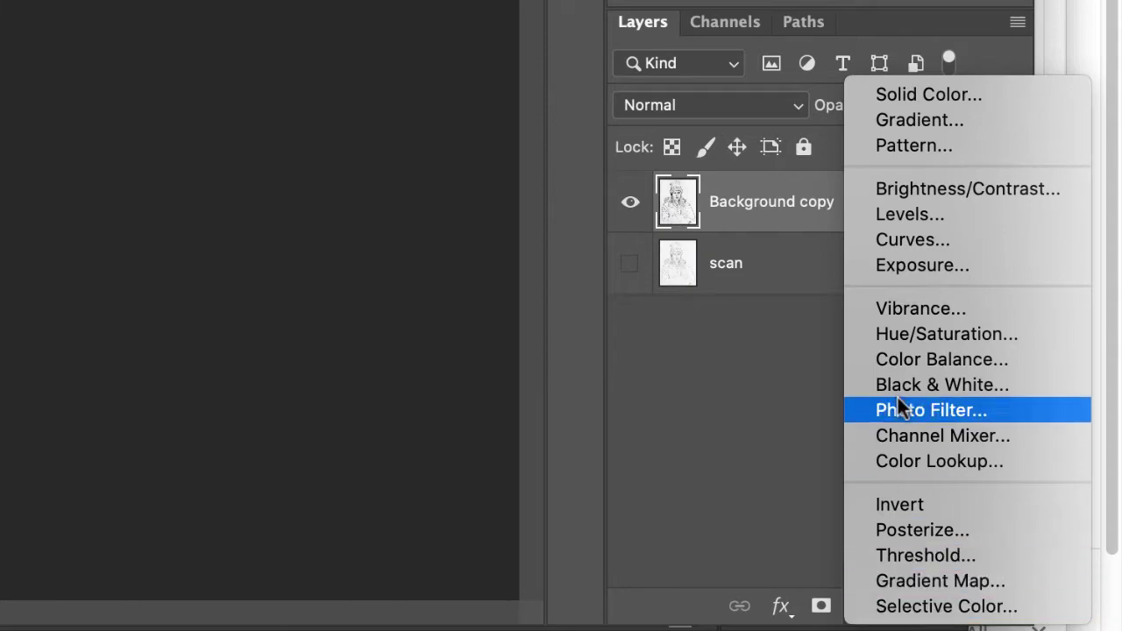
left_click(912, 215)
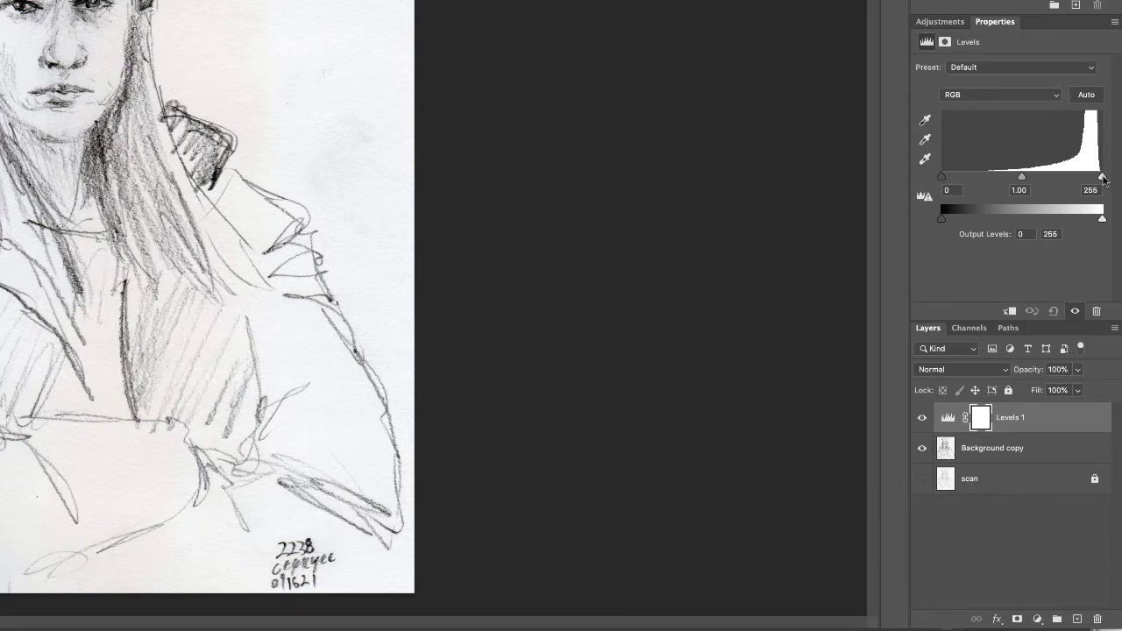
mouse_move(1103, 179)
left_mouse_down()
mouse_move(1092, 180)
mouse_move(1111, 179)
left_mouse_up()
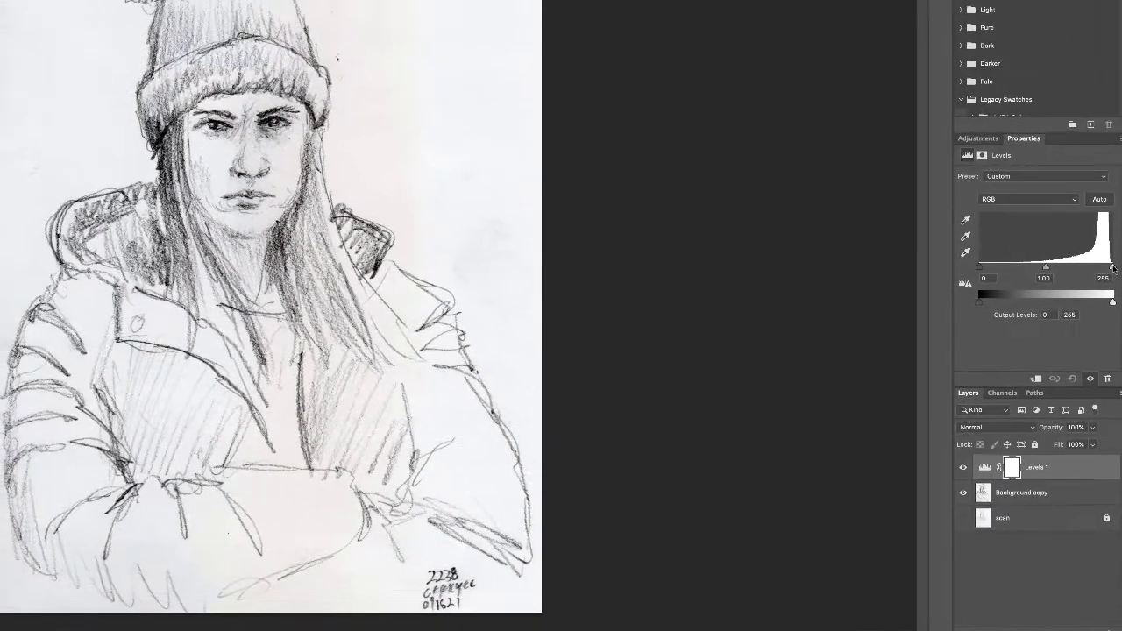
left_click_drag(1113, 268, 1067, 267)
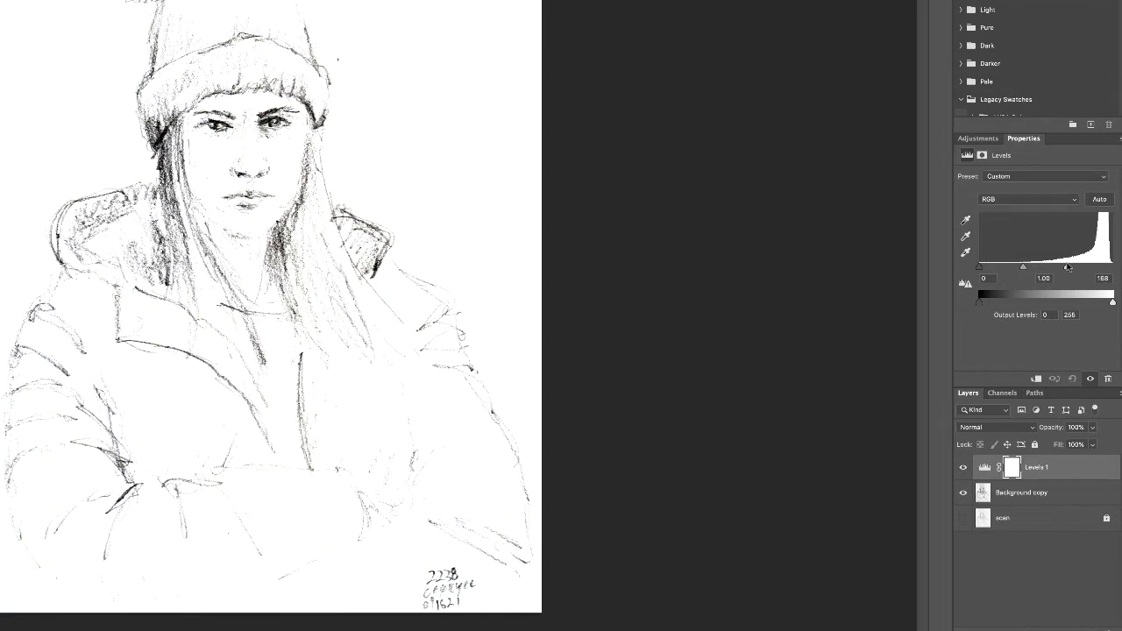
left_click_drag(1068, 267, 1112, 266)
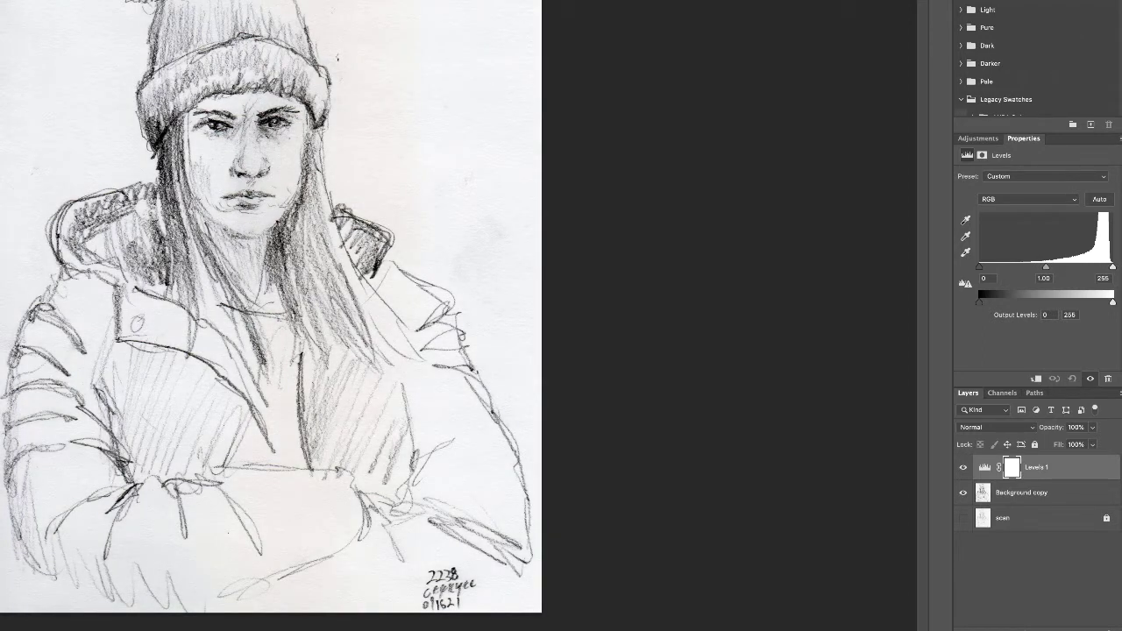
left_click_drag(1113, 266, 1106, 267)
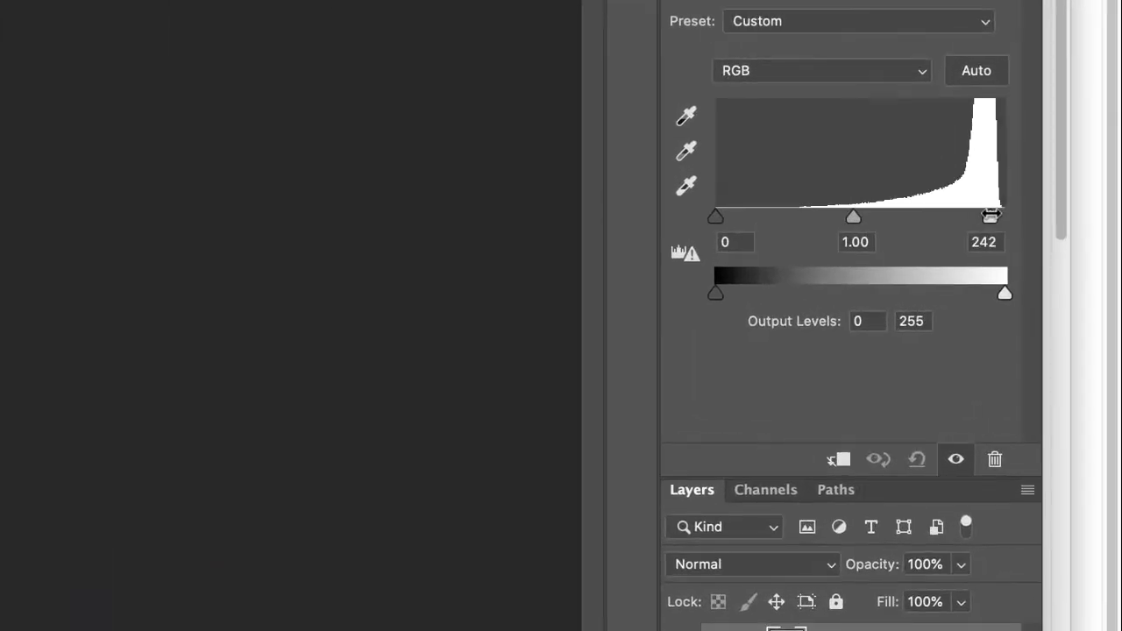
left_click_drag(991, 215, 985, 214)
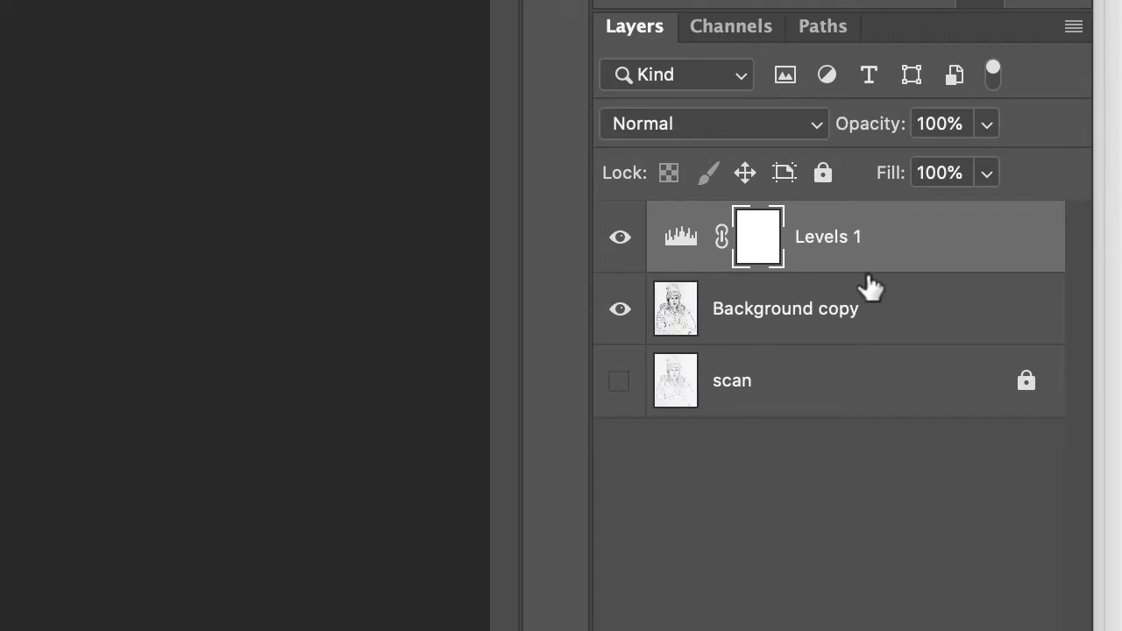
- Merge the Levels 1 adjustment layer with the Background copy layer
left_click(876, 310, "shift")
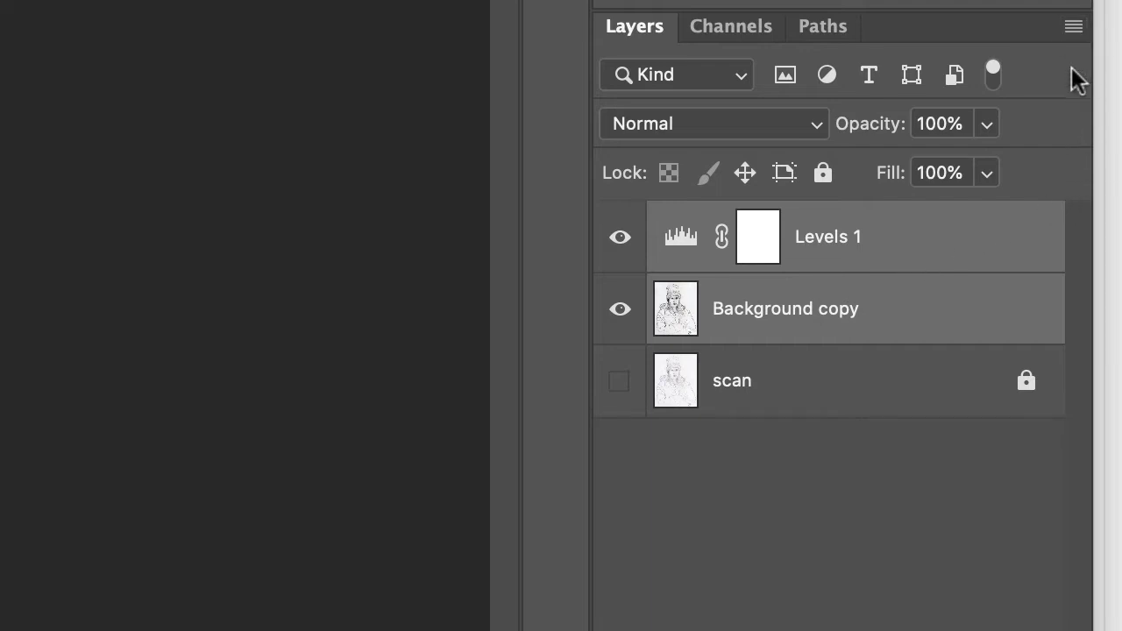
left_click(1071, 28)
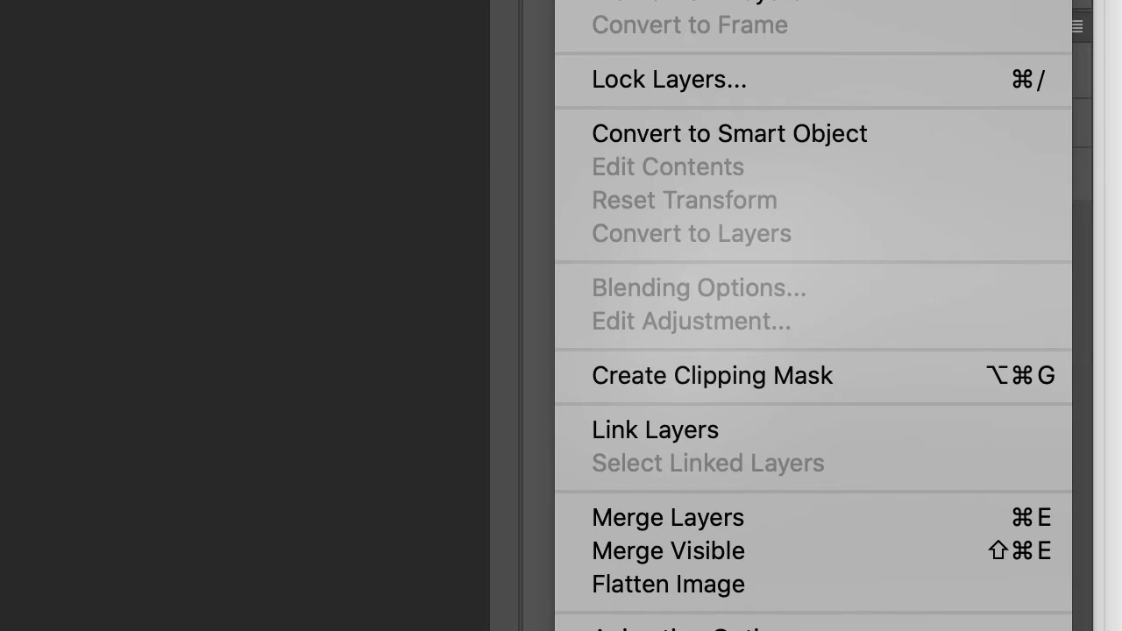
left_click(753, 517)
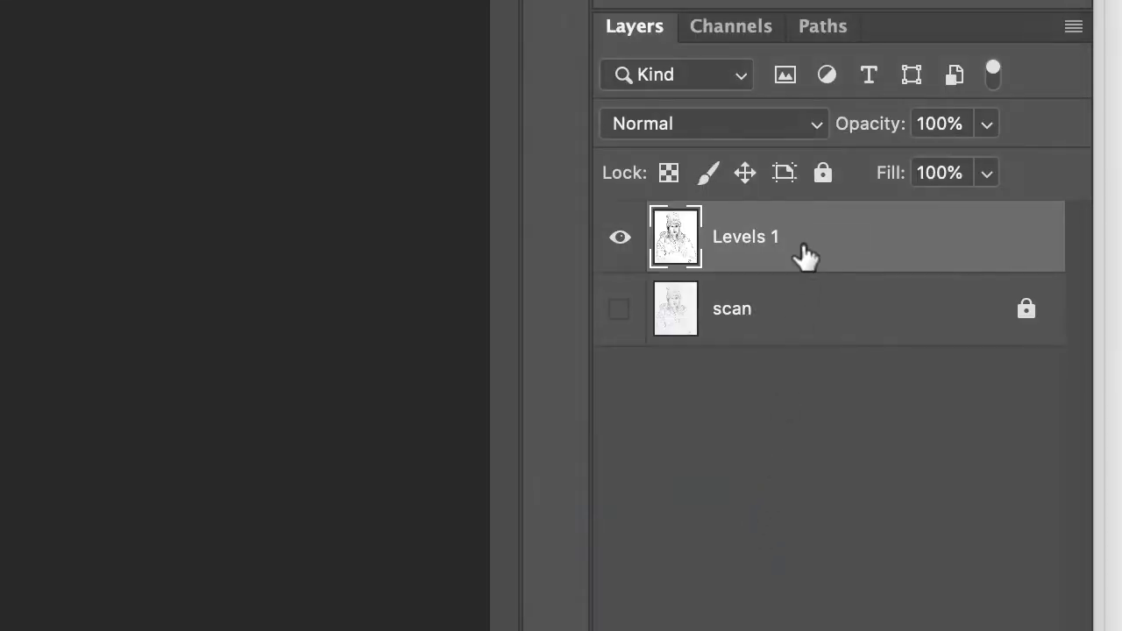
- Rename the merged drawing layer "image high contrast"
double_click(753, 235)
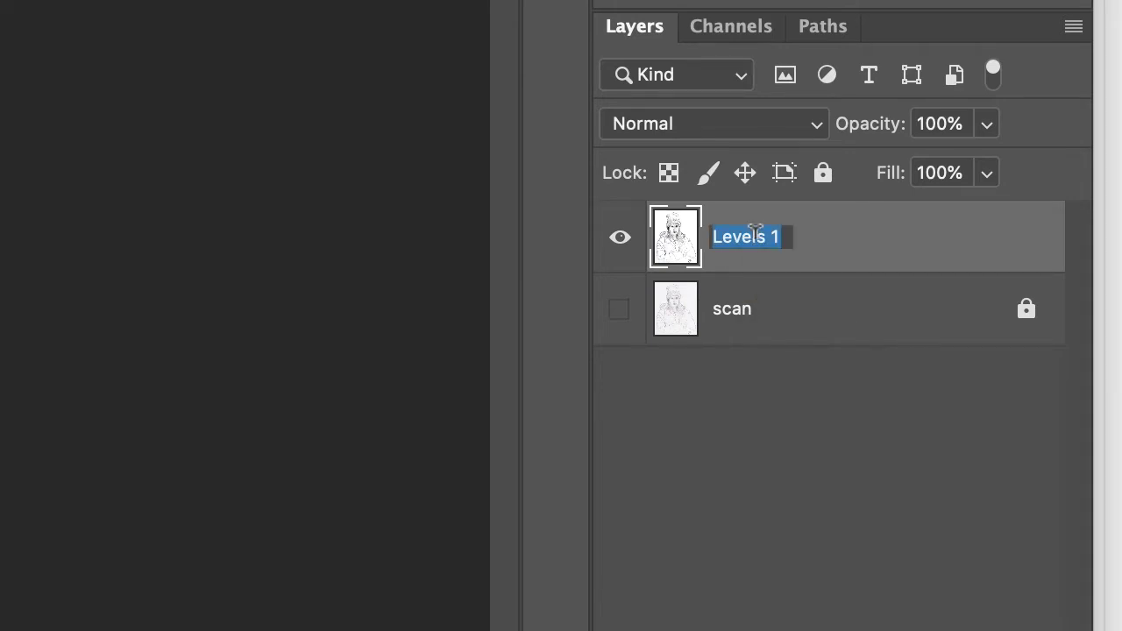
key("BackSpace")
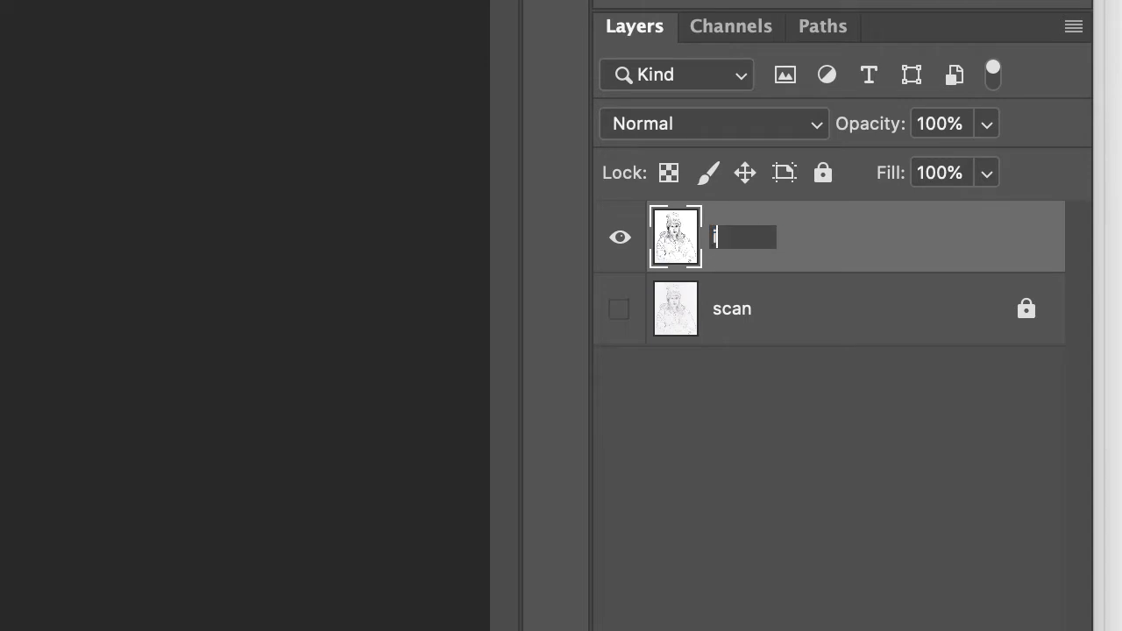
type("ima")
type("ge high ")
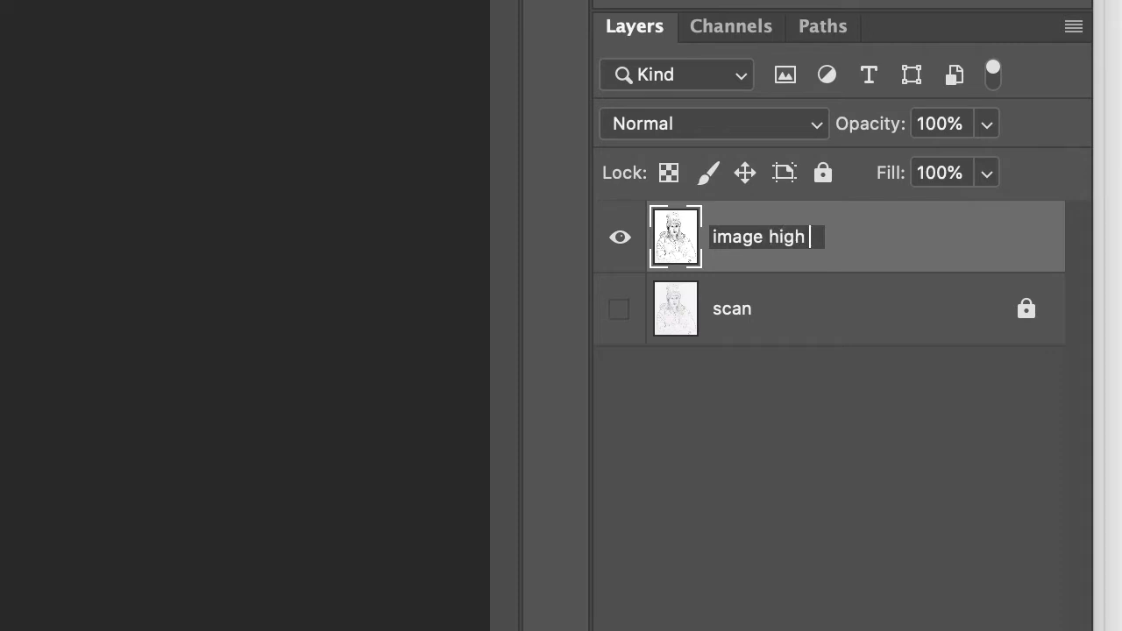
type("contrast")
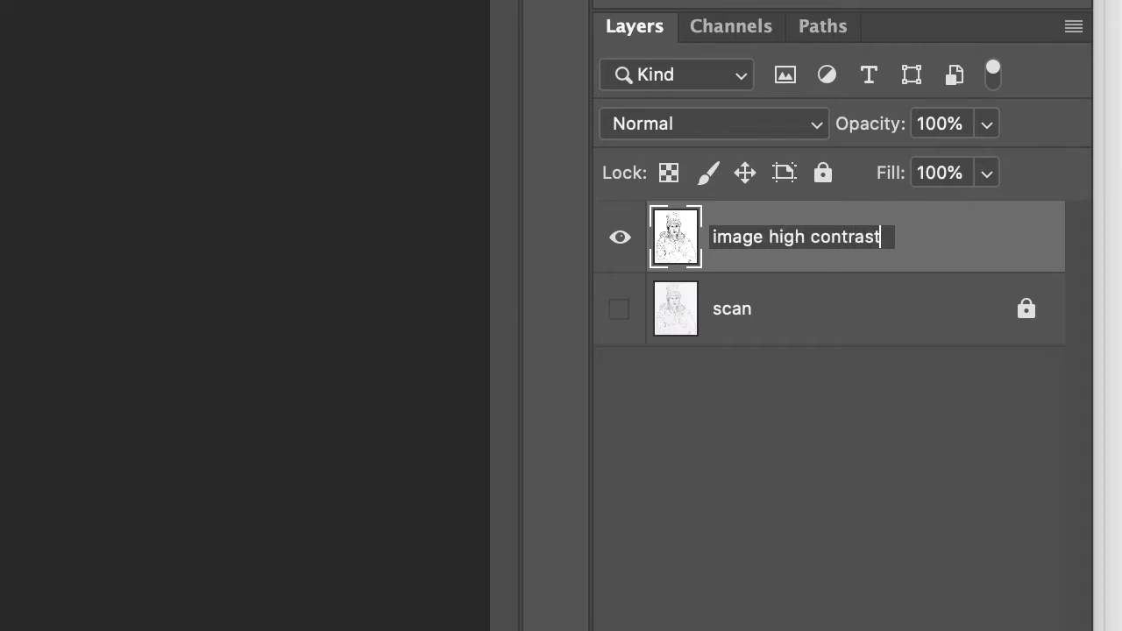
key("Return")
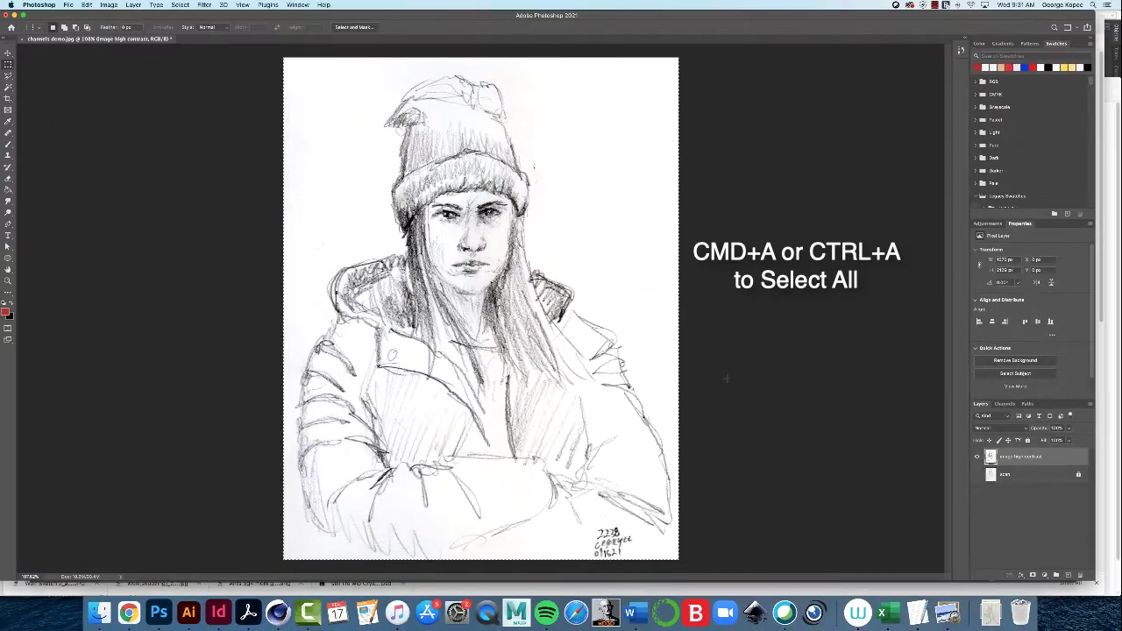
- Copy the entire image high contrast layer and paste it into a new alpha channel
key("super+a")
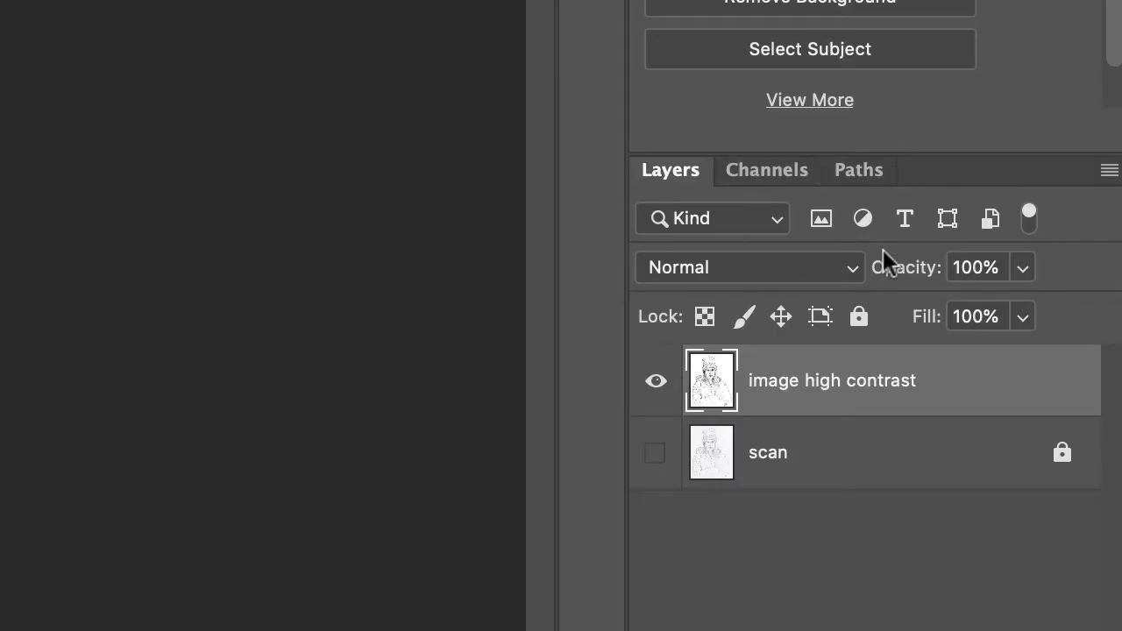
left_click(763, 170)
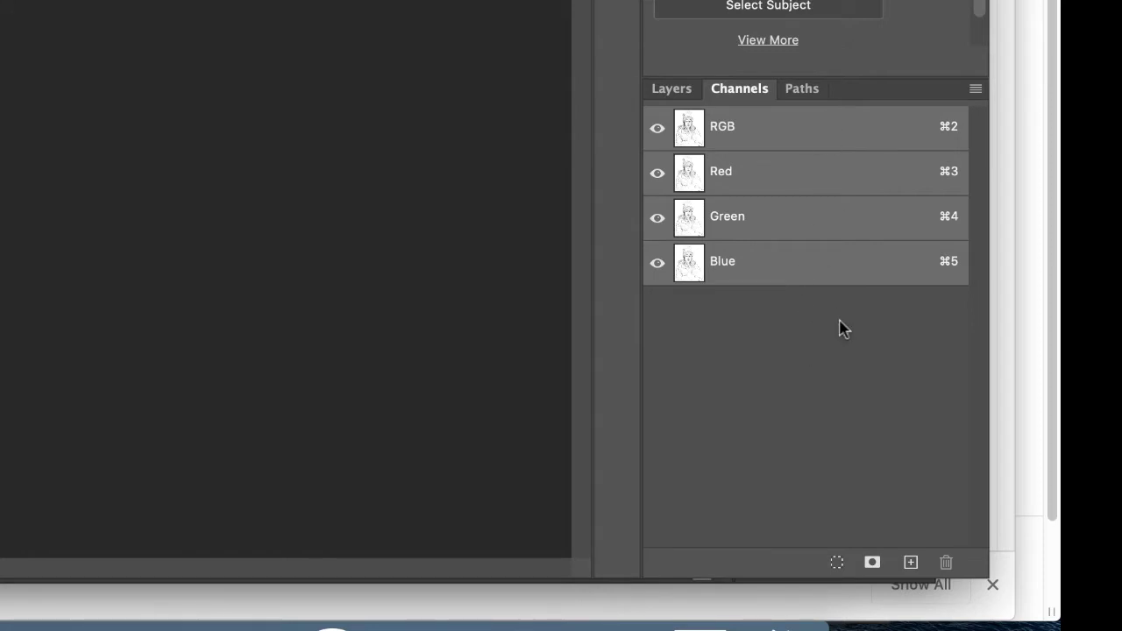
left_click(912, 566)
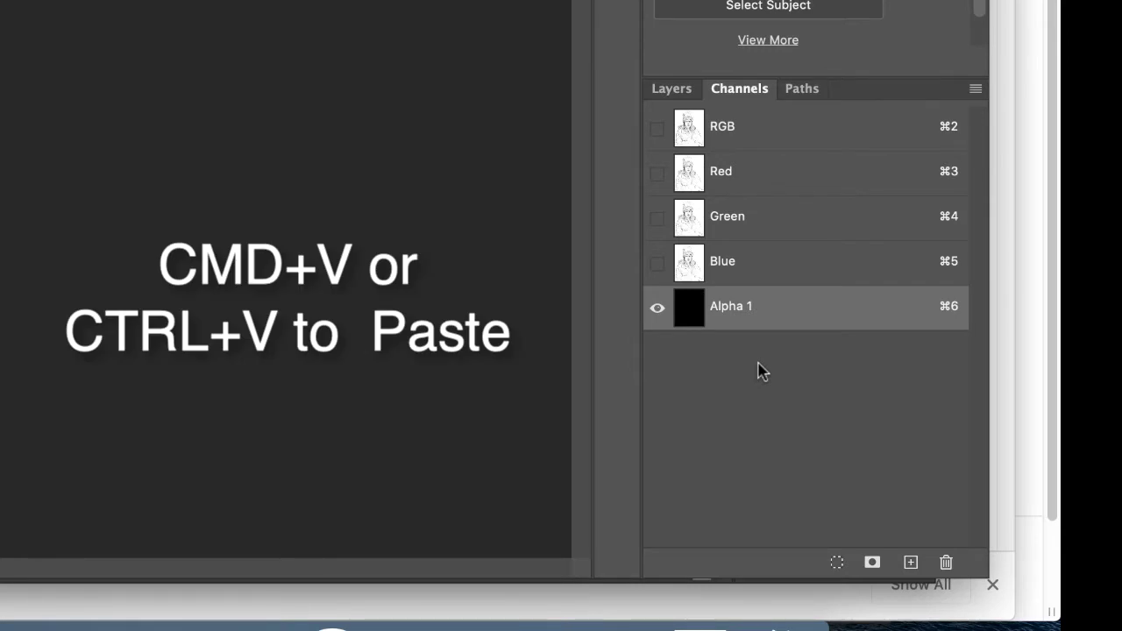
key("super+v")
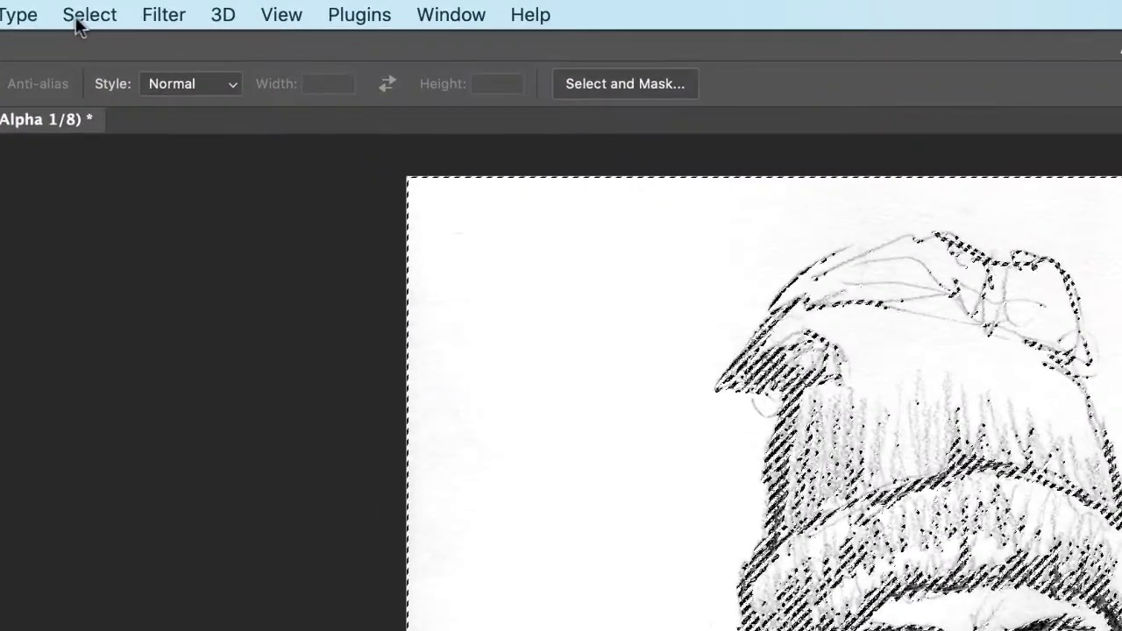
- Invert the selection made from the alpha channel so that it covers the pencil lines
left_click(81, 18)
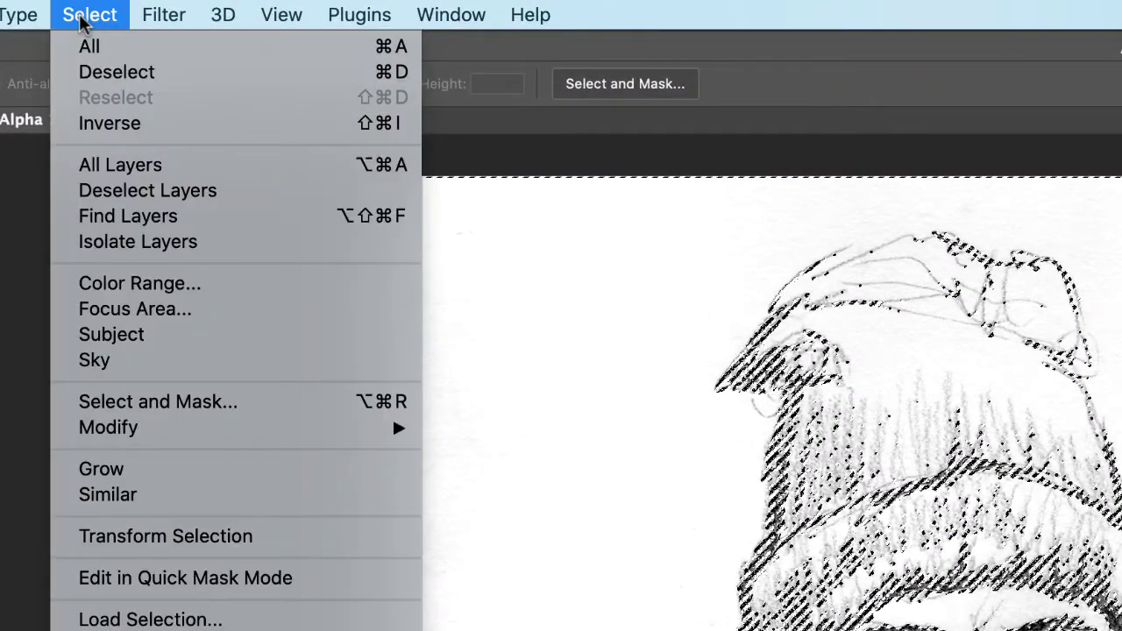
left_click(161, 127)
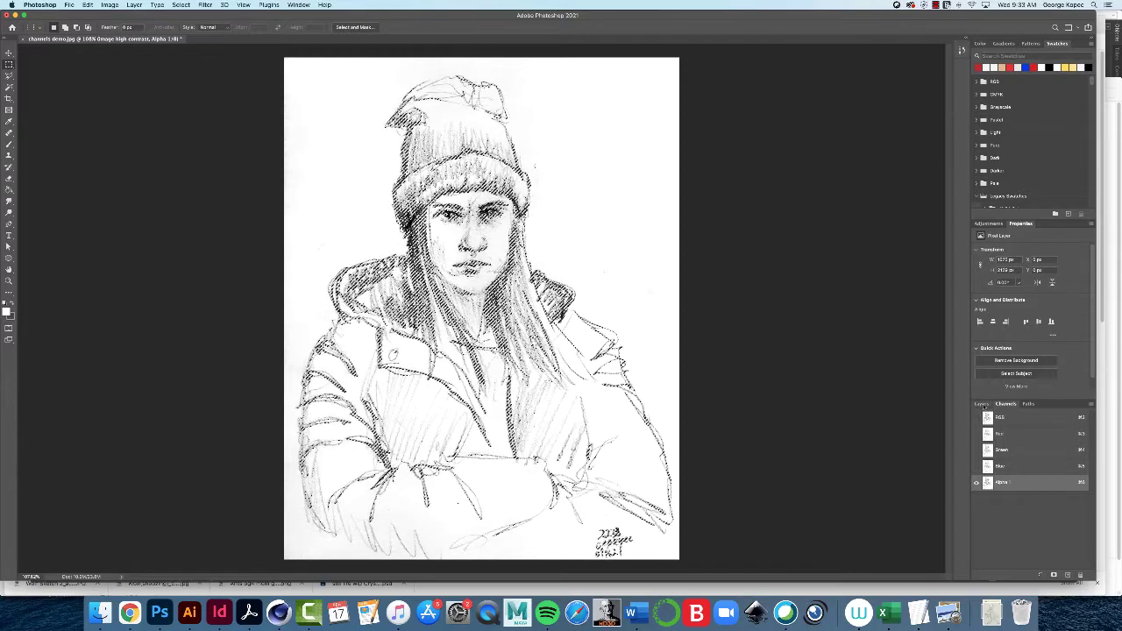
- Add a new empty layer above image high contrast and hide the image high contrast layer
left_click(982, 404)
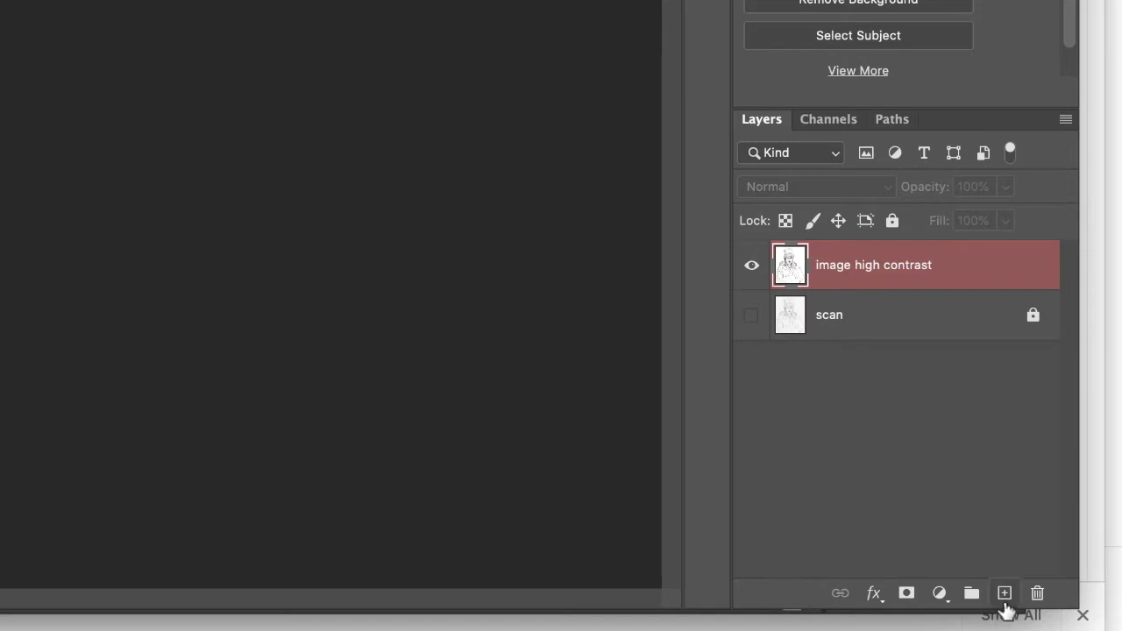
left_click(1005, 594)
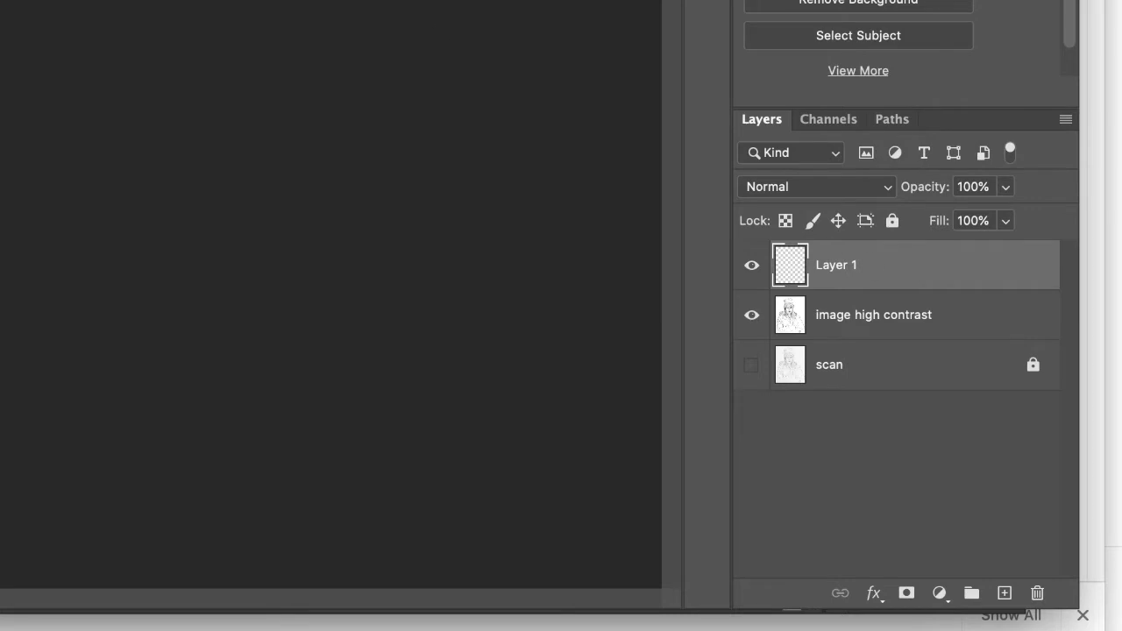
left_click(751, 318)
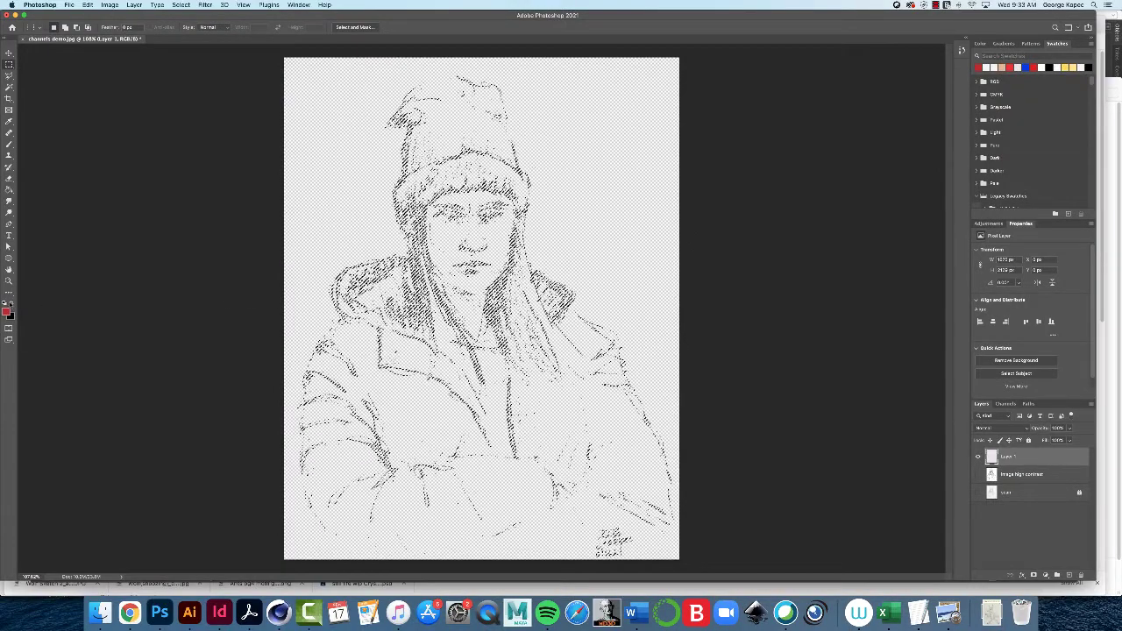
- Reset the colours to default black and white and brush black over the selected linework on the new layer
left_click(5, 303)
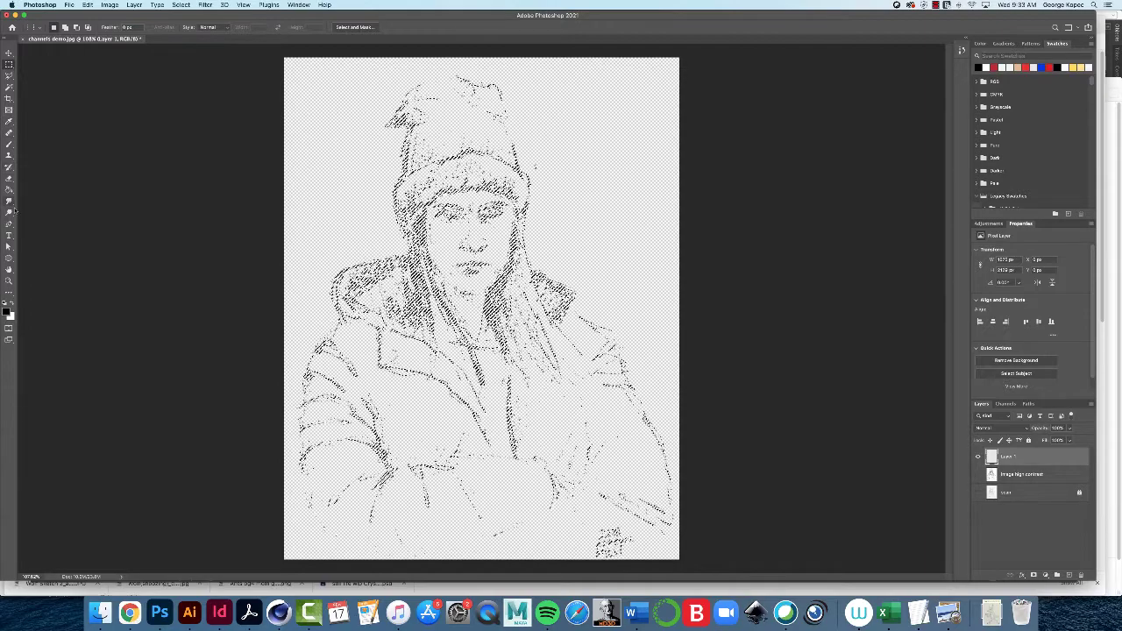
left_click(9, 146)
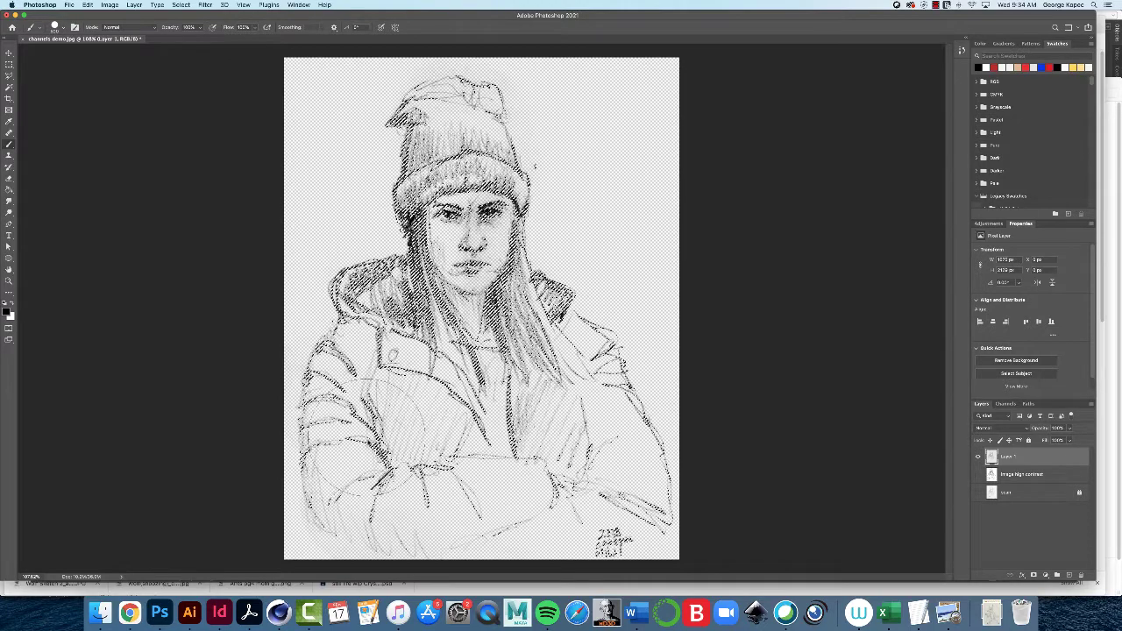
- Finish brushing black over the selected linework on Layer 1 and clear the selection
mouse_move(412, 257)
left_mouse_down()
mouse_move(504, 241)
mouse_move(634, 430)
left_mouse_up()
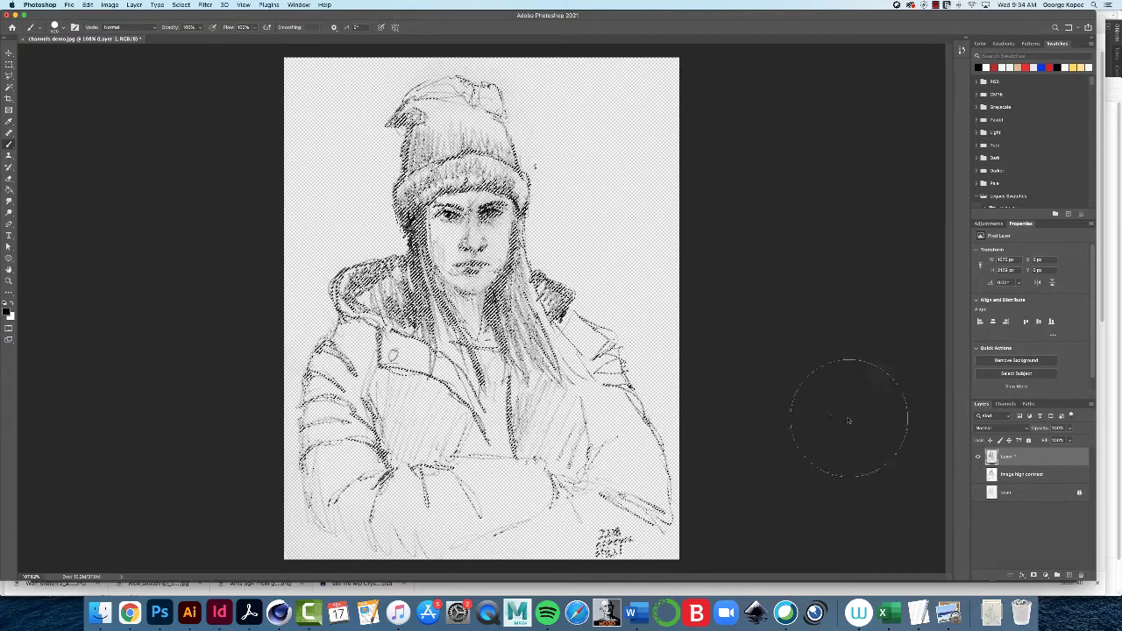
key("super+d")
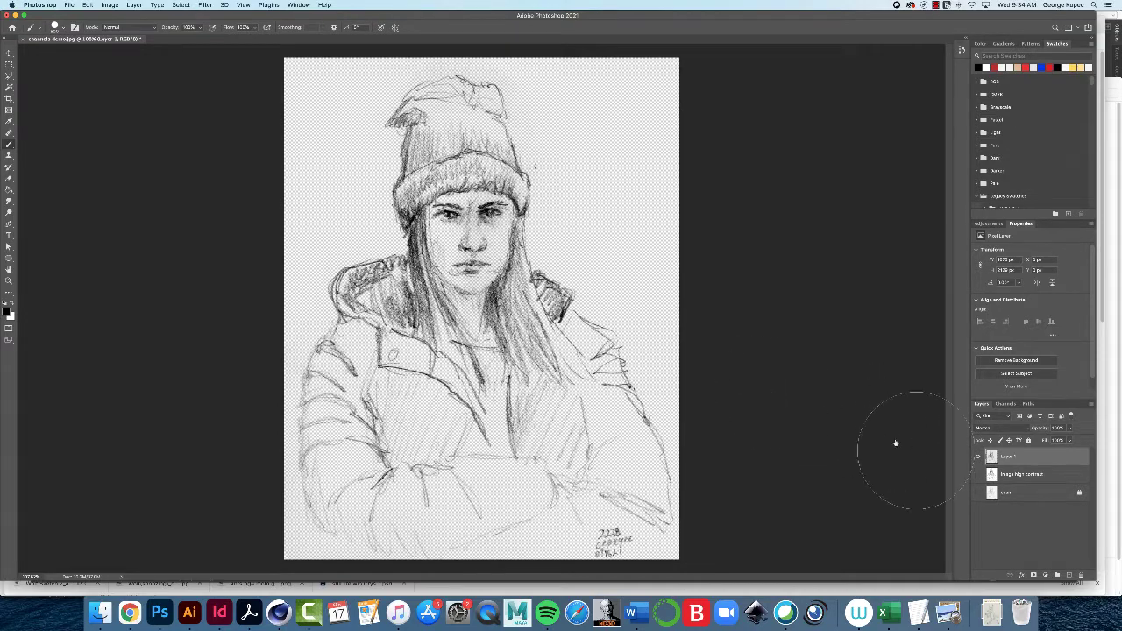
- Add a new layer directly above image high contrast and fill it with white using the Paint Bucket
left_click(1030, 476)
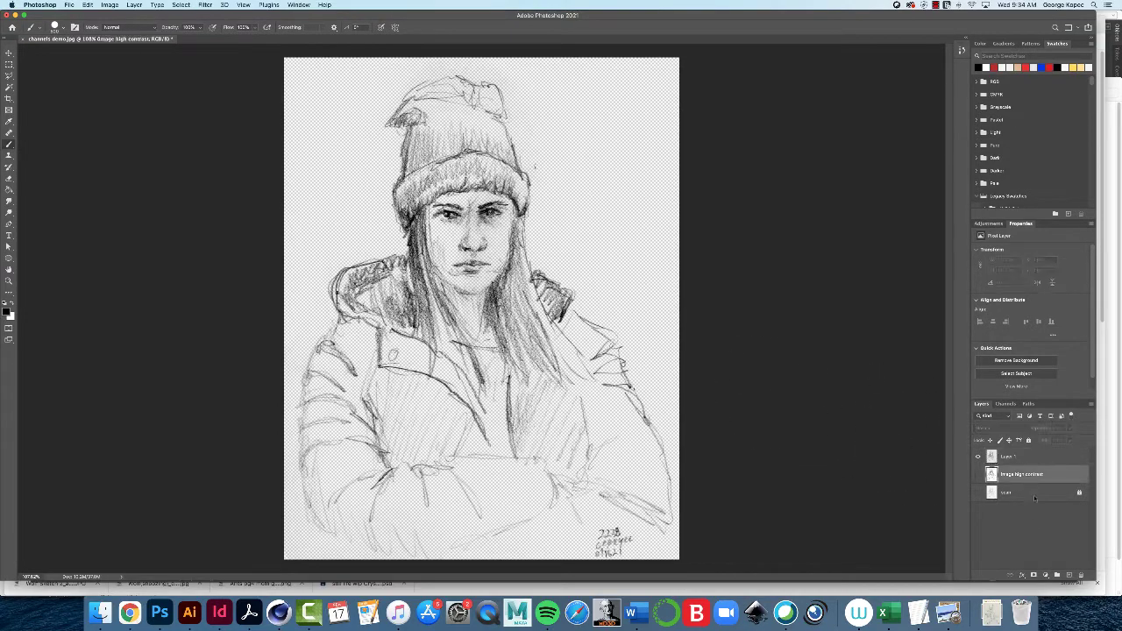
left_click(1068, 574)
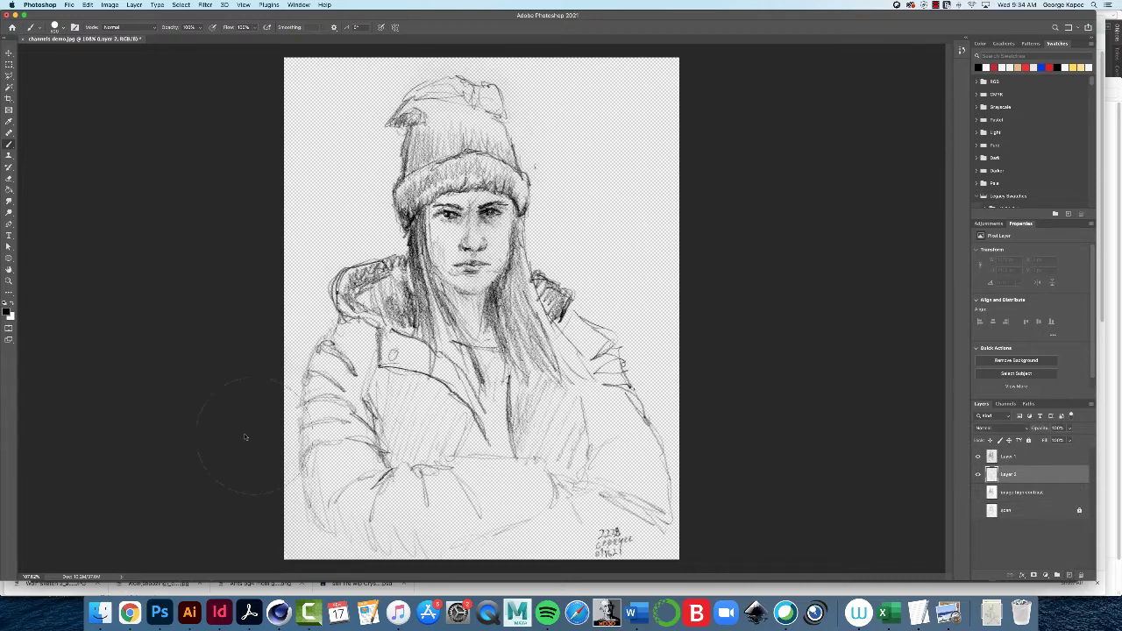
left_click(14, 304)
key("g")
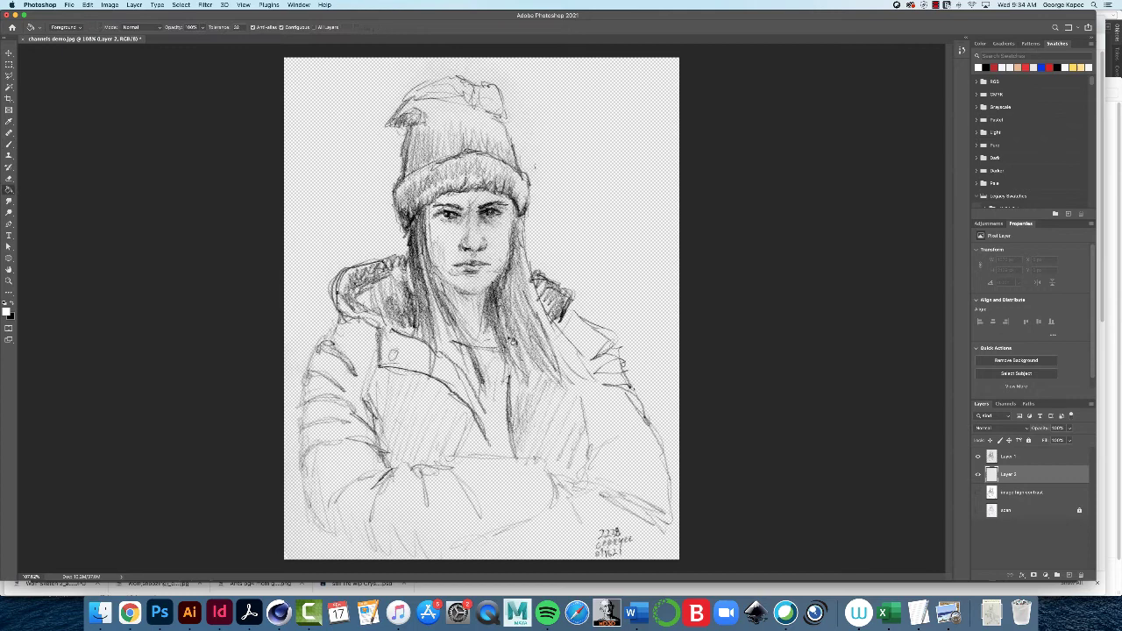
left_click(629, 265)
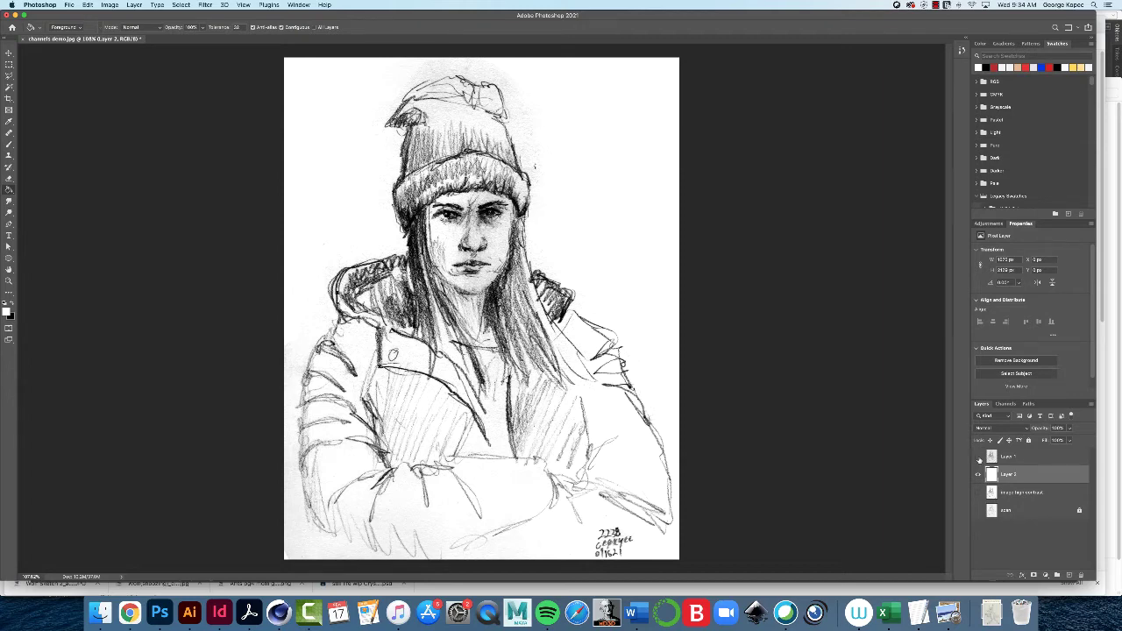
- Hide and show Layer 1 repeatedly to check that its linework is separate from the white layer
left_click(978, 456)
left_click(978, 457)
left_click(978, 456)
left_click(979, 457)
left_click(978, 457)
left_click(978, 456)
- Add an empty layer between the white layer and the linework, and set the foreground colour to a light purple
left_click(1070, 577)
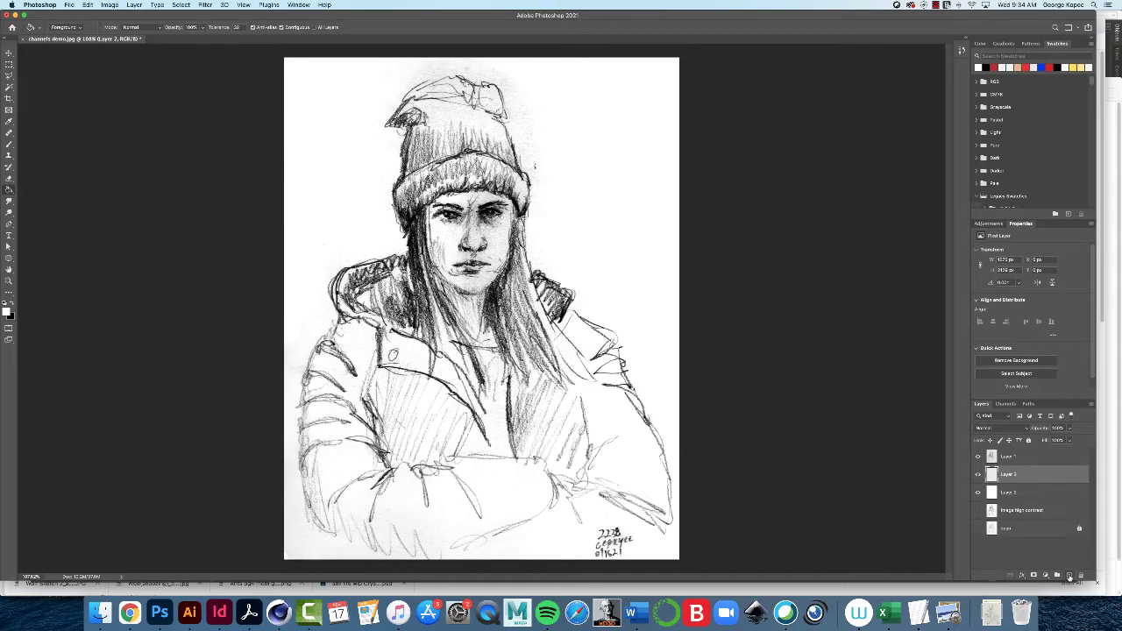
left_click(7, 310)
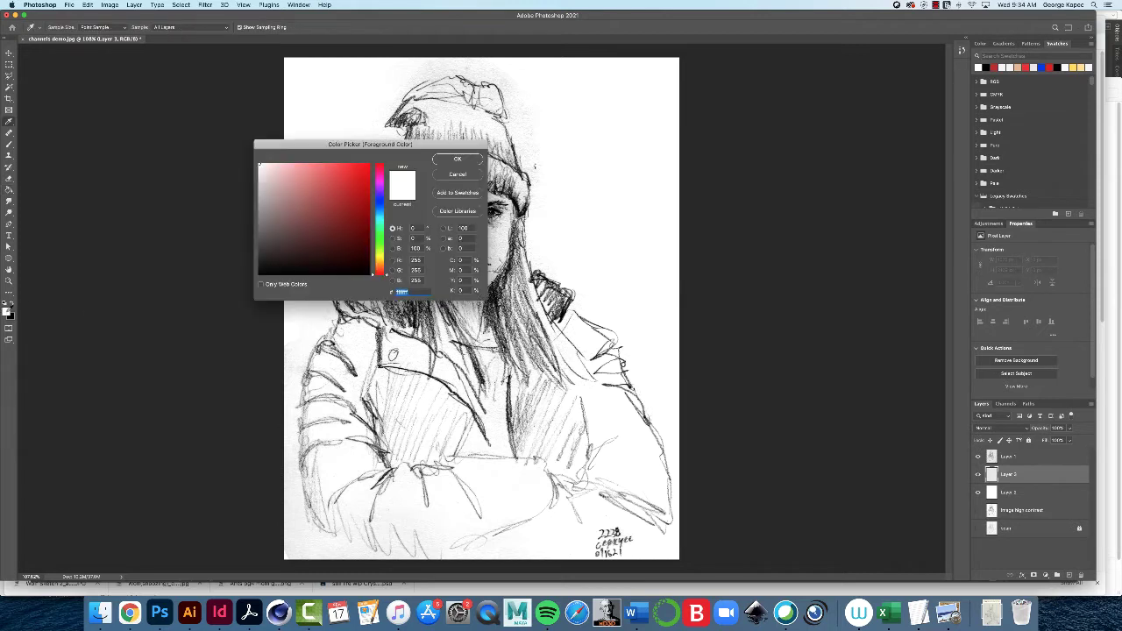
left_click(322, 192)
left_click(456, 159)
key("g")
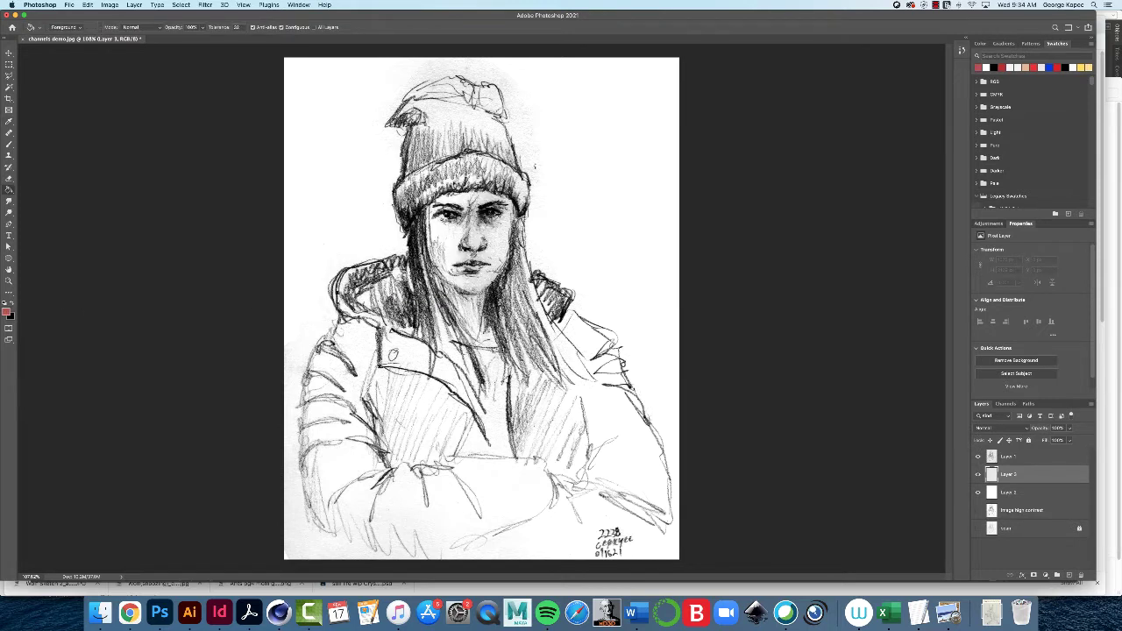
left_click(7, 312)
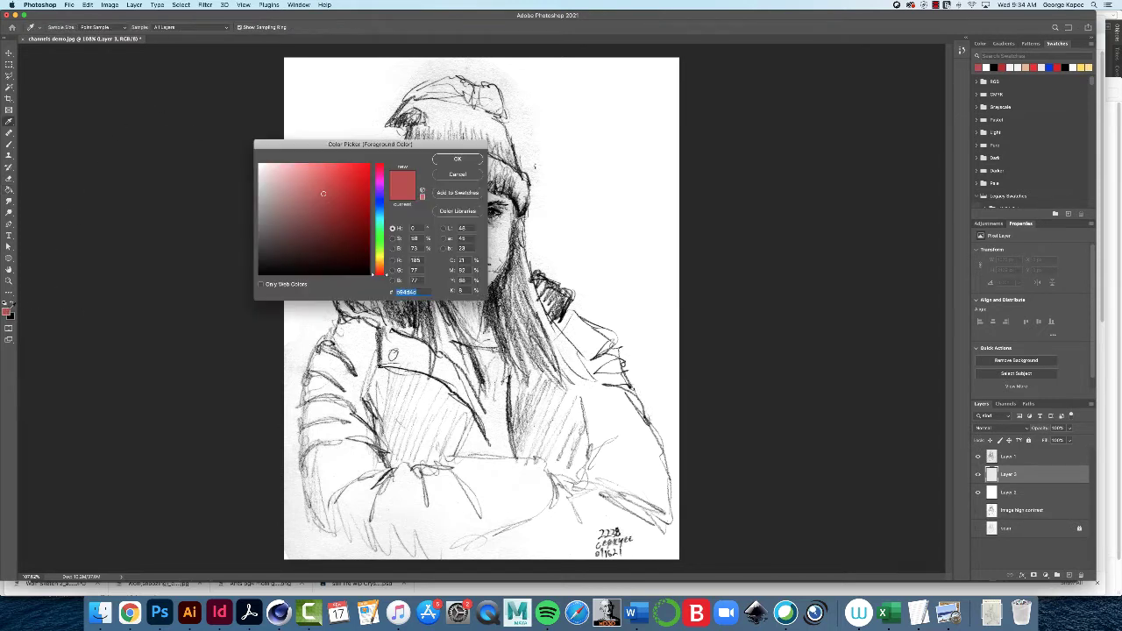
left_click(379, 193)
left_click(311, 215)
left_click(456, 158)
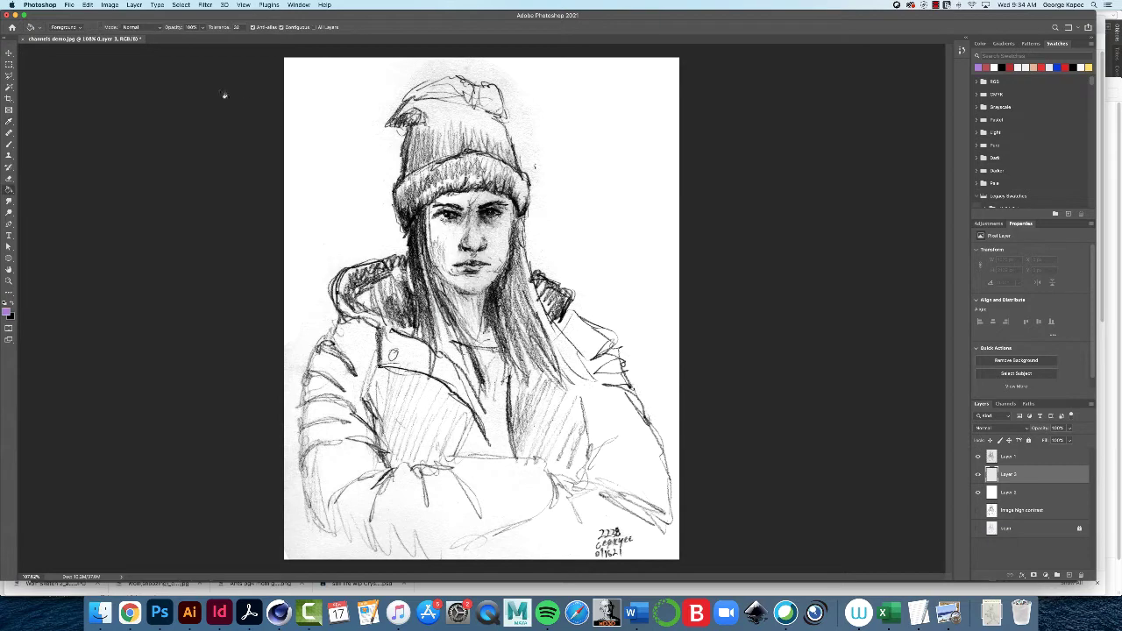
- Paint soft purple brush strokes on Layer 3 over the jacket's shoulder and upper sleeve beside the button flap
key("b")
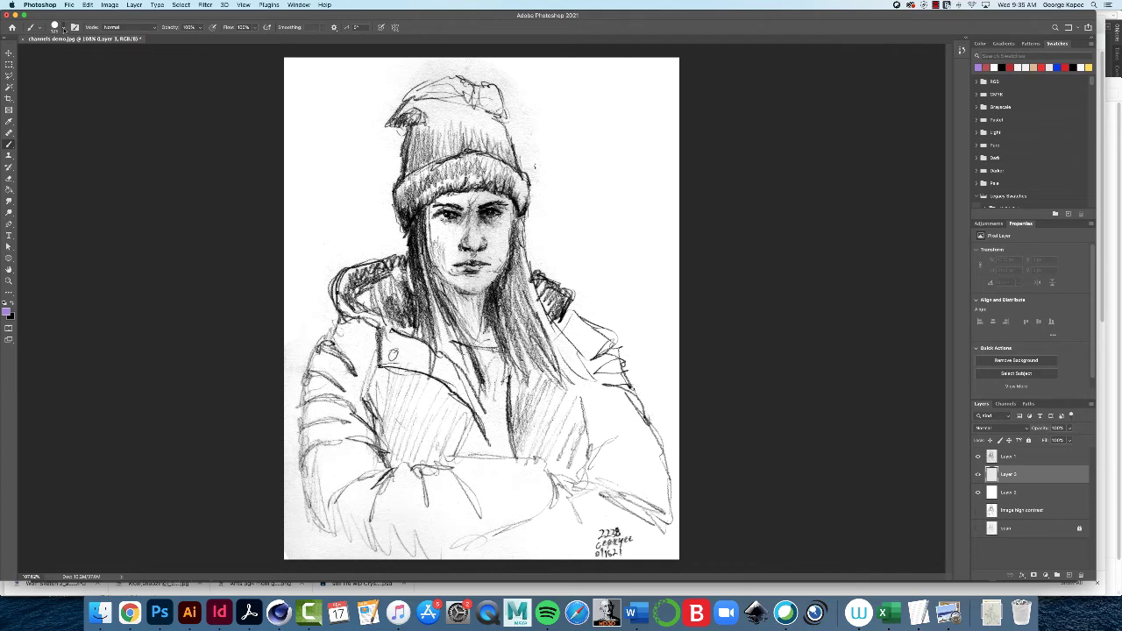
left_click(62, 29)
left_click(59, 149)
left_click(253, 341)
mouse_move(369, 349)
left_mouse_down()
mouse_move(343, 332)
mouse_move(326, 337)
mouse_move(317, 375)
mouse_move(354, 401)
mouse_move(360, 430)
mouse_move(345, 375)
mouse_move(377, 396)
mouse_move(394, 354)
mouse_move(391, 389)
mouse_move(409, 402)
left_mouse_up()
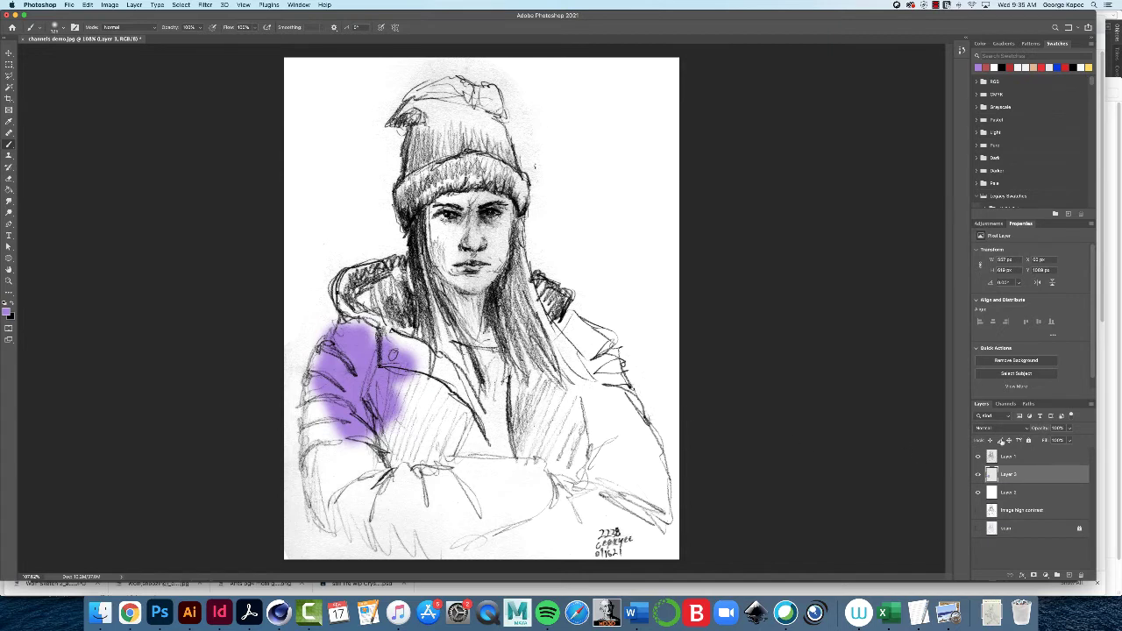
- Activate the Eraser on the Layer 1 linework and compare the drawing with that layer hidden and shown
left_click(1023, 457)
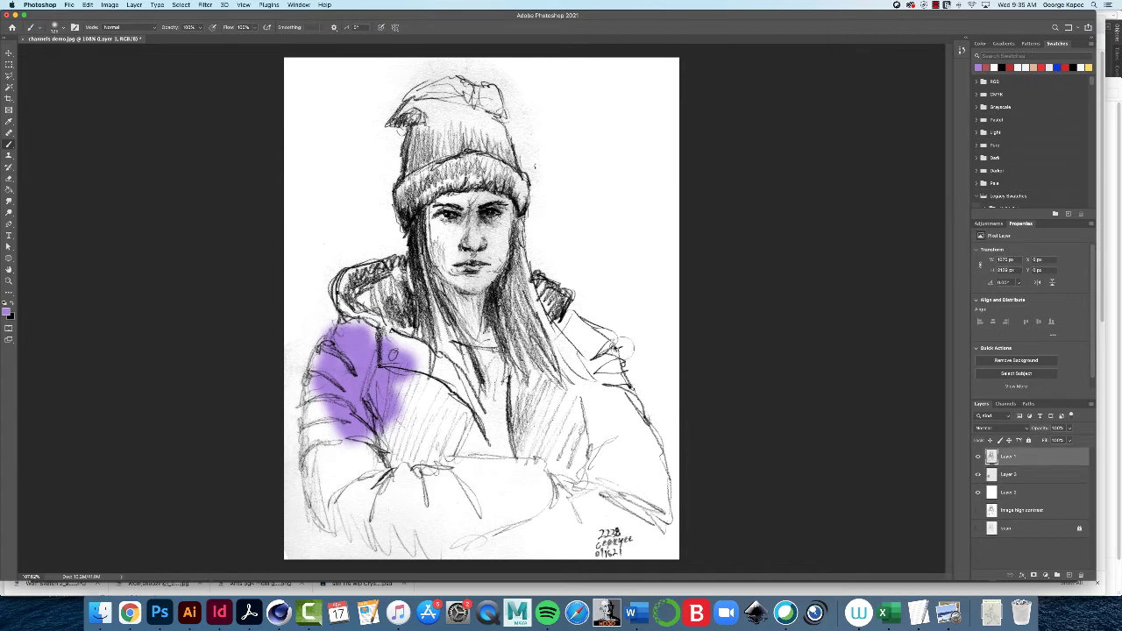
key("e")
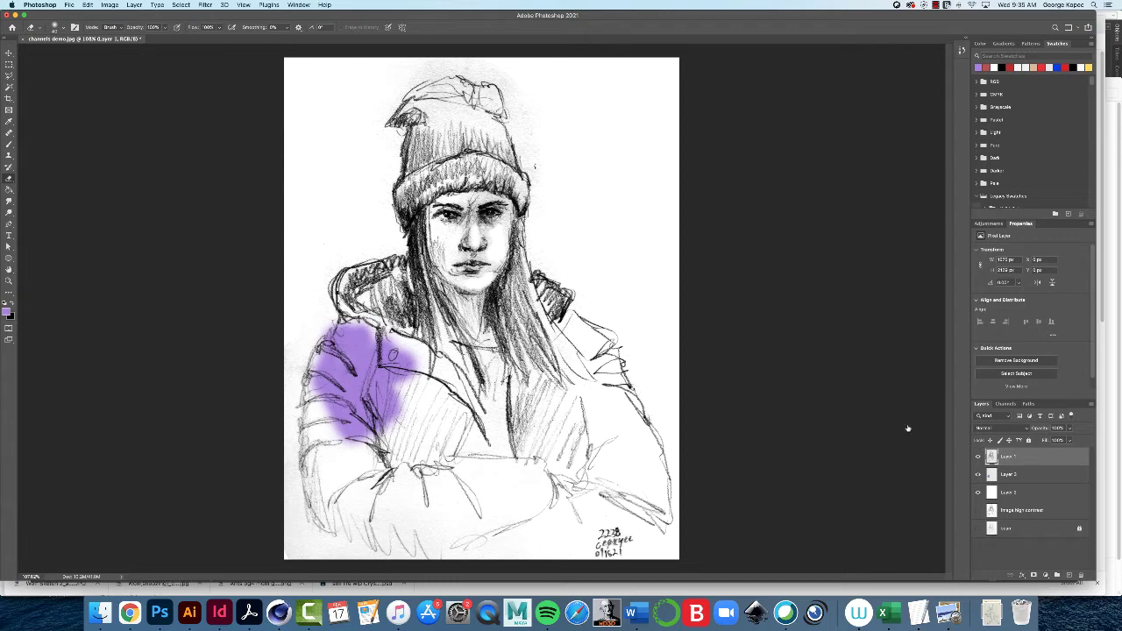
left_click(978, 458)
left_click(977, 458)
- Duplicate Layer 1 to darken the linework and reduce the opacity of the copy to moderate the effect
left_click_drag(1036, 461, 1069, 575)
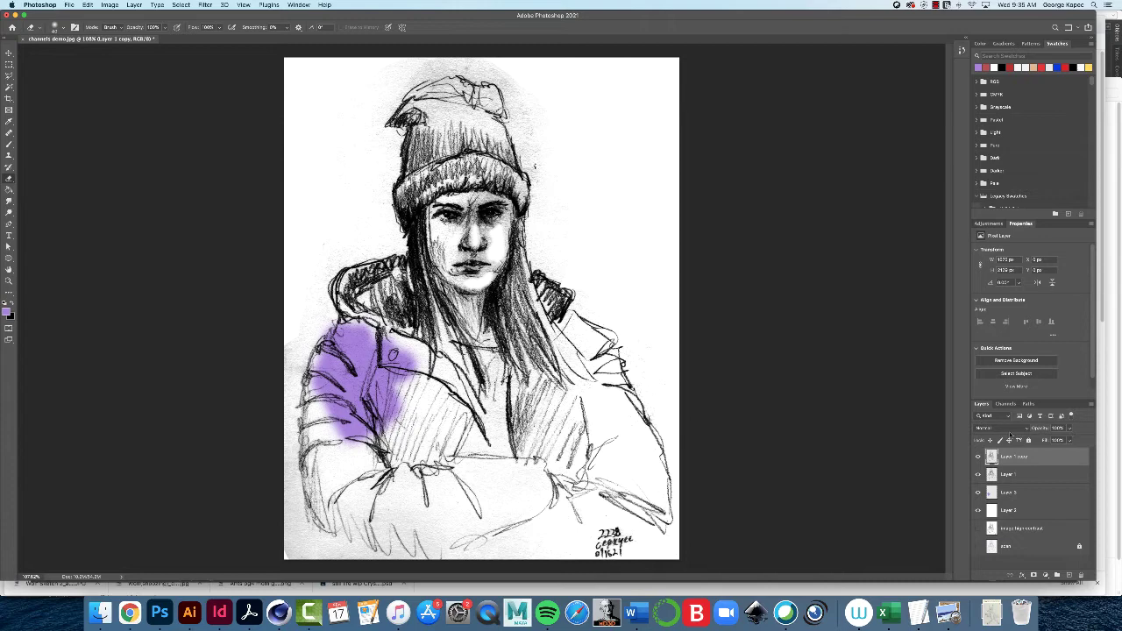
left_click(1070, 429)
left_click_drag(1069, 440, 1037, 441)
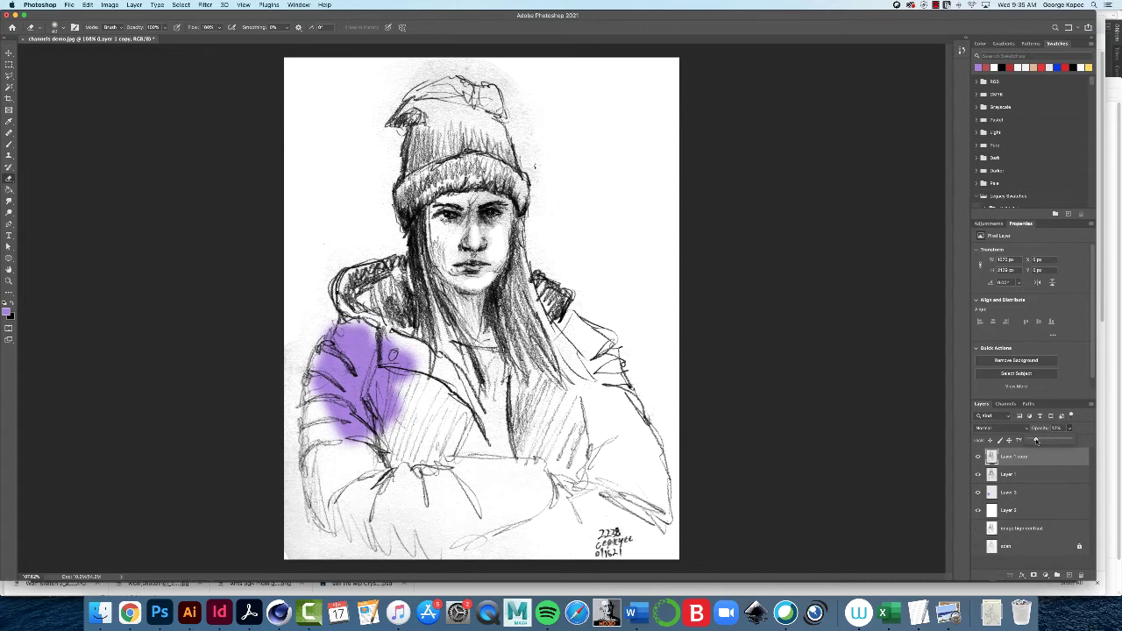
left_click(978, 457)
left_click(979, 458)
left_click(1068, 429)
left_click_drag(1056, 440, 1070, 440)
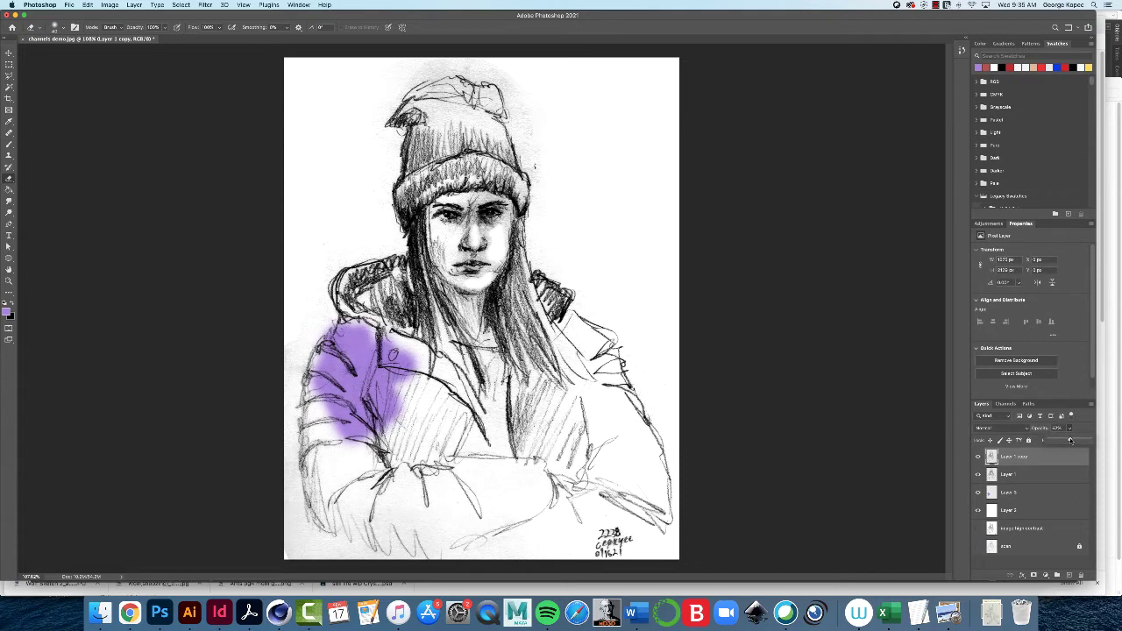
- Toggle the visibility of Layer 1 copy to compare line darkness, and leave the copy hidden
left_click(979, 459)
left_click(979, 459)
left_click(979, 459)
left_click(979, 459)
left_click(979, 459)
left_click(978, 459)
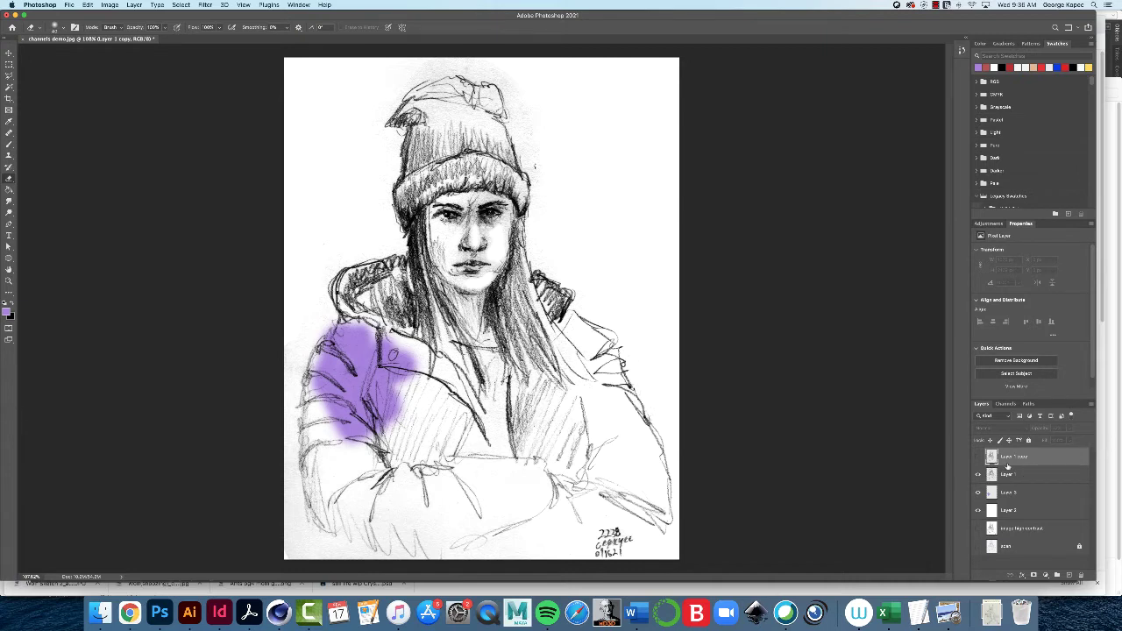
- Brush more purple on Layer 3 across the jacket's front and its other shoulder and sleeve
left_click(1006, 493)
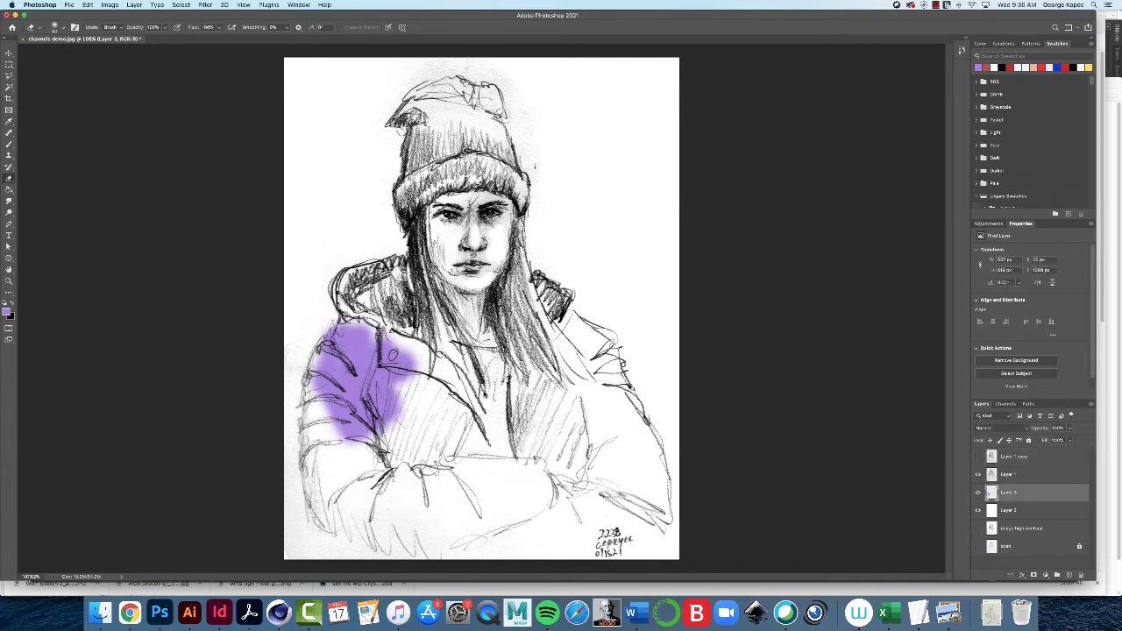
key("b")
mouse_move(449, 392)
left_mouse_down()
mouse_move(476, 415)
mouse_move(447, 448)
mouse_move(461, 467)
mouse_move(540, 465)
mouse_move(565, 445)
mouse_move(563, 382)
mouse_move(585, 347)
mouse_move(620, 401)
mouse_move(603, 367)
mouse_move(606, 391)
mouse_move(642, 403)
mouse_move(643, 437)
mouse_move(588, 346)
mouse_move(606, 413)
mouse_move(657, 446)
left_mouse_up()
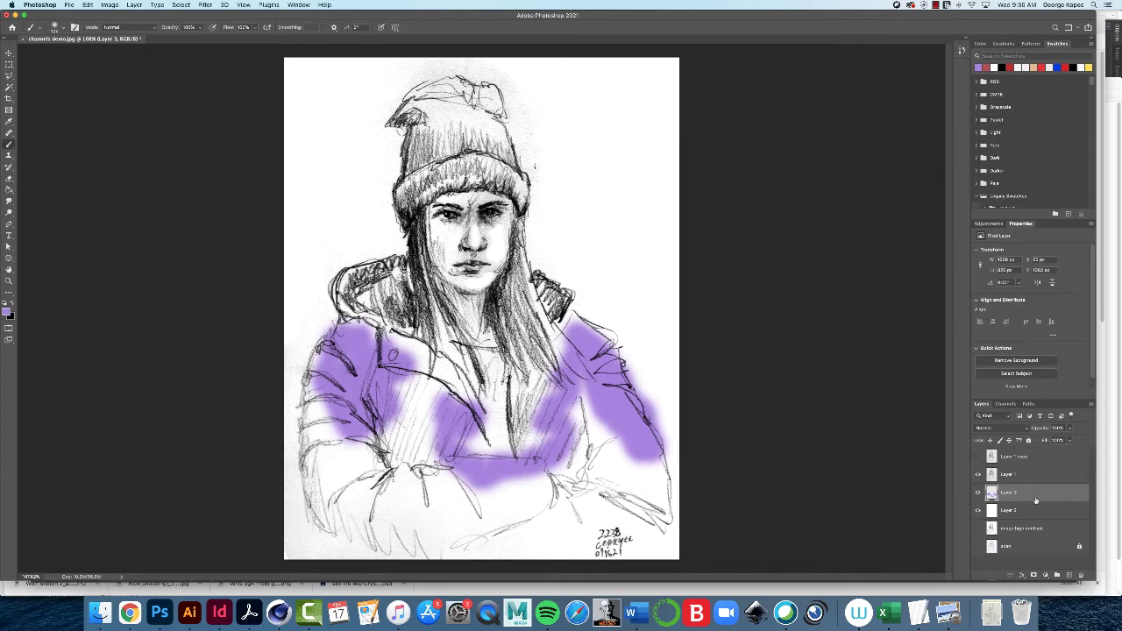
- Check the drawing without the white Layer 2, show it again, and hide Layer 3 and Layer 1
left_click(979, 511)
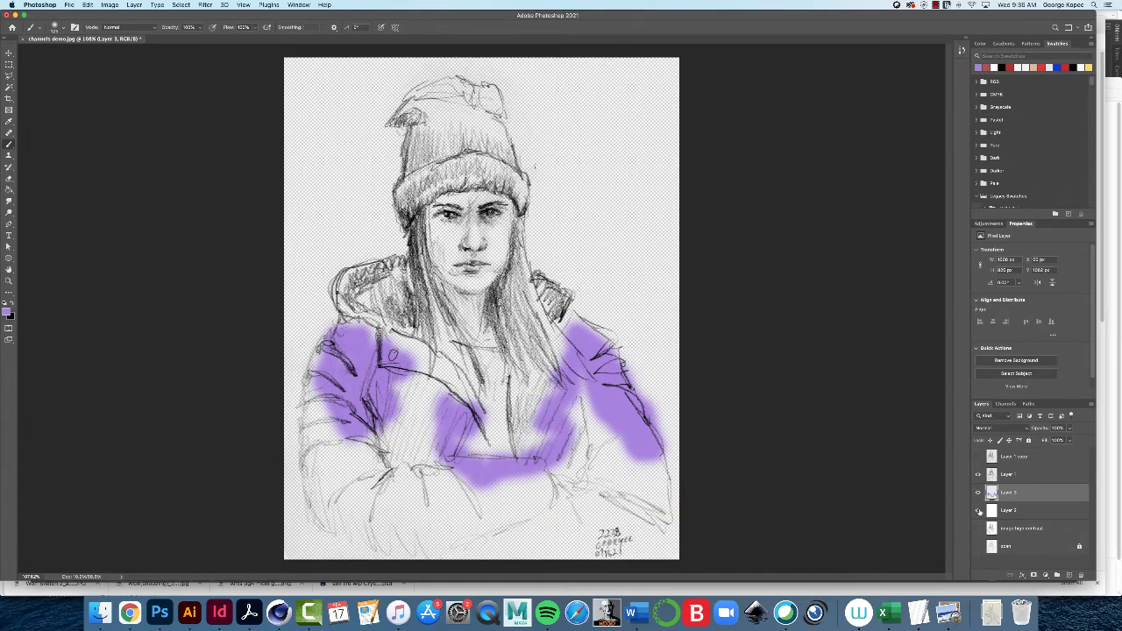
left_click(979, 511)
left_click(978, 493)
left_click(979, 476)
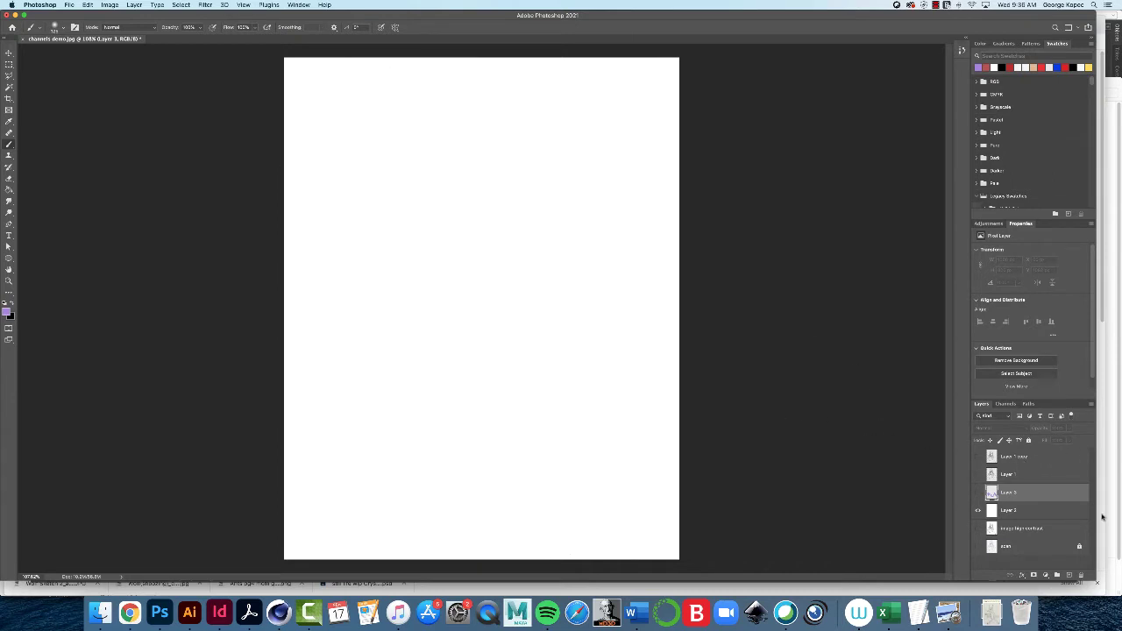
- Load the Alpha 1 channel as a selection and add a new empty layer above Layer 1 copy
left_click(1006, 404)
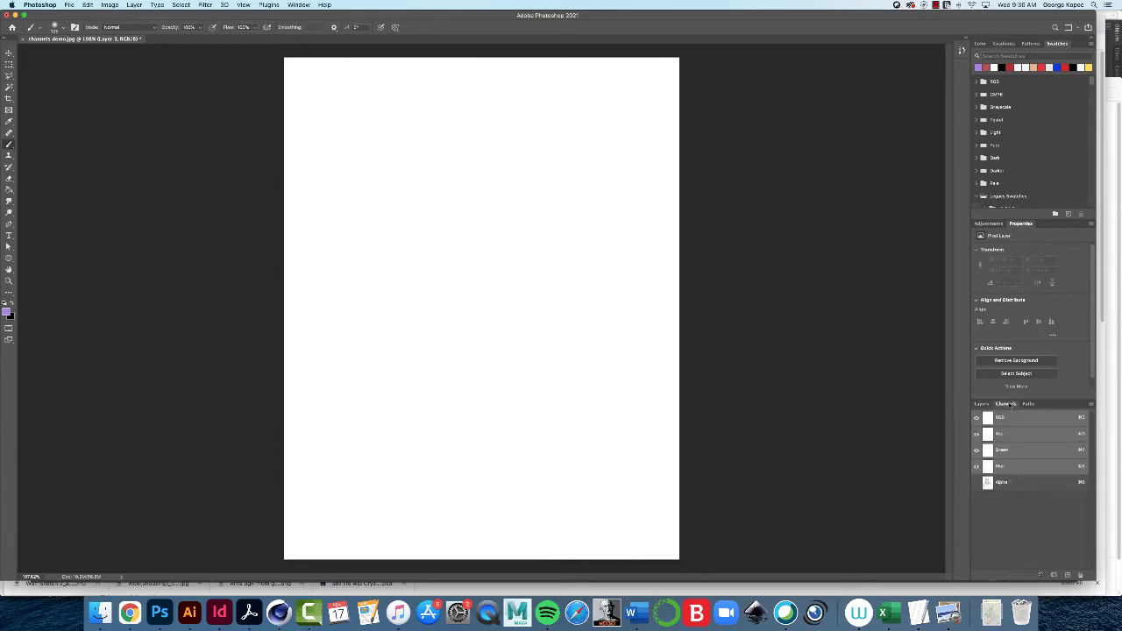
left_click(1014, 486, "super")
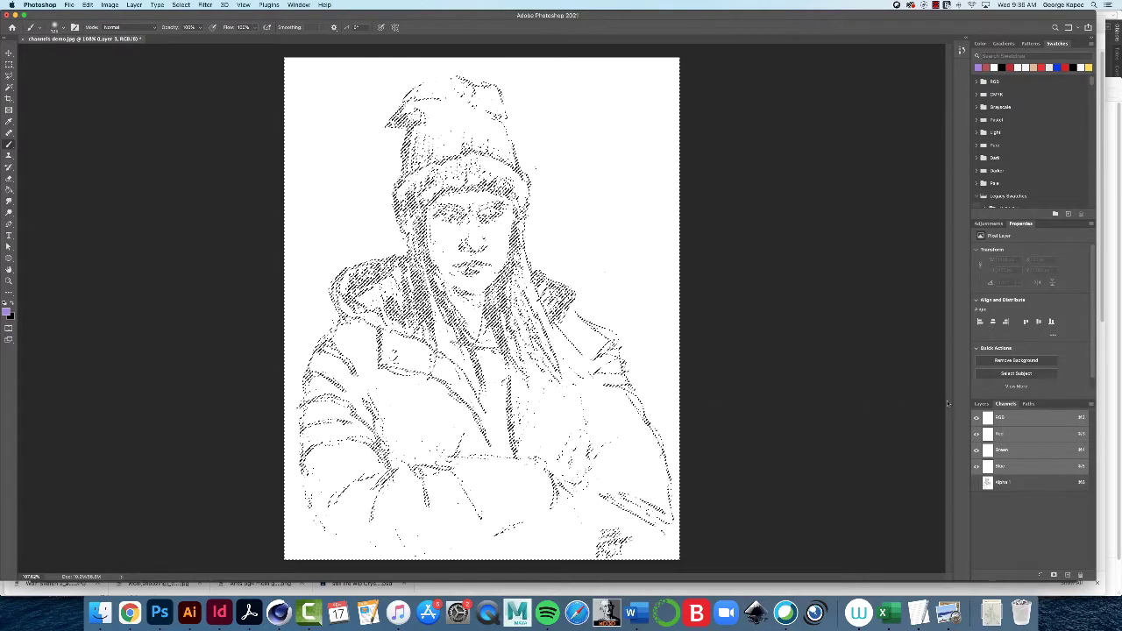
left_click(981, 404)
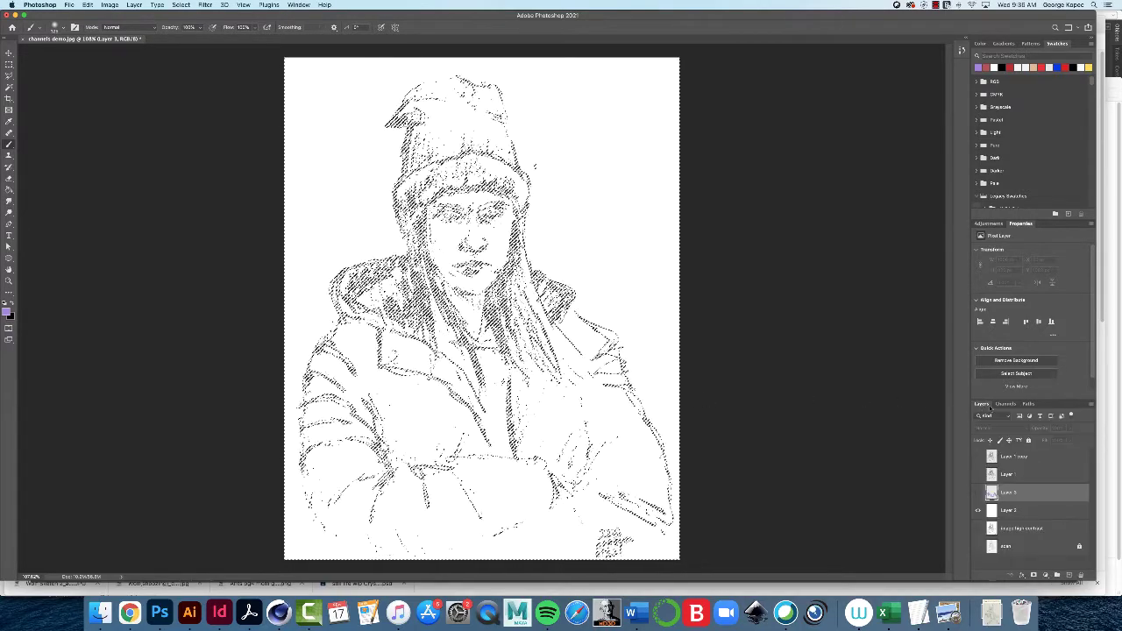
left_click(1040, 458)
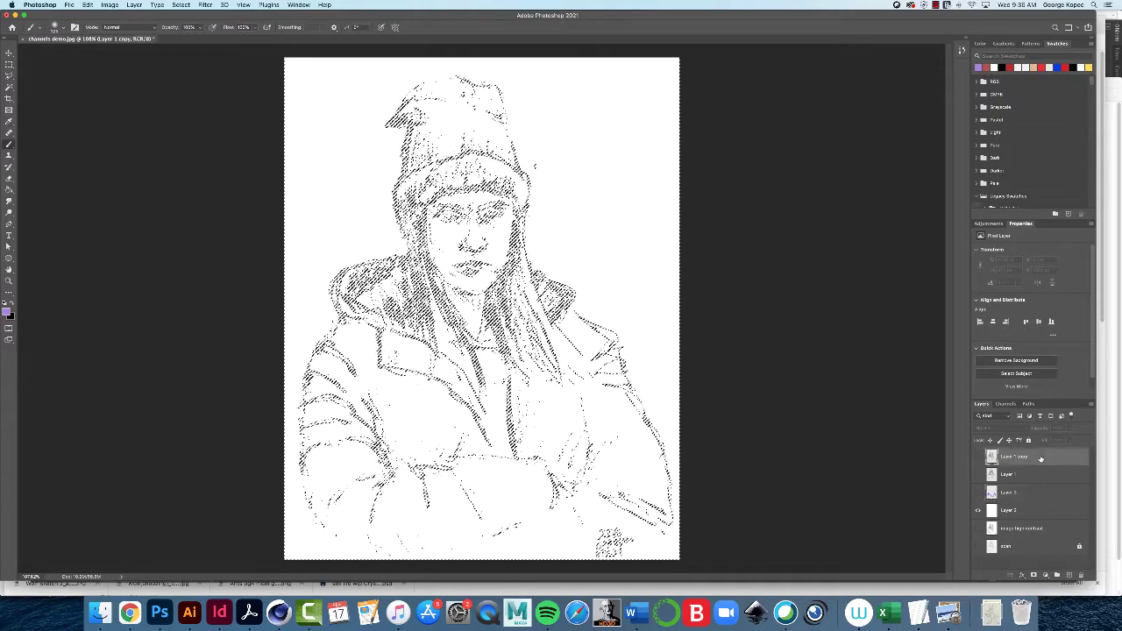
left_click(1068, 575)
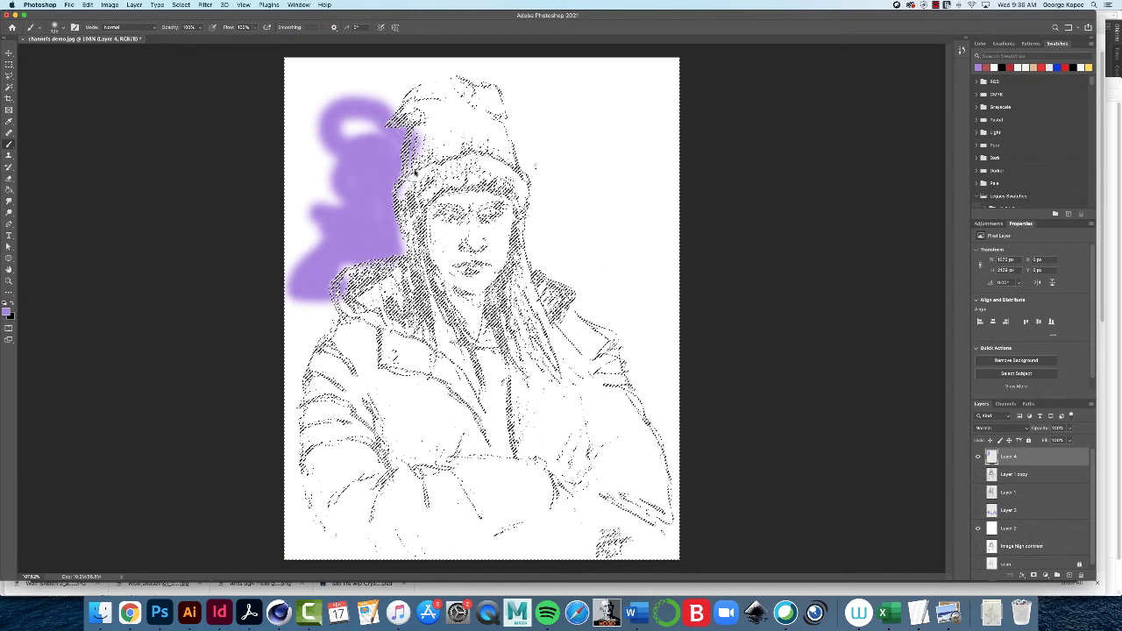
- Clear the selection to inspect the purple test strokes on Layer 4, and undo back to the unpainted active selection
key("super+d")
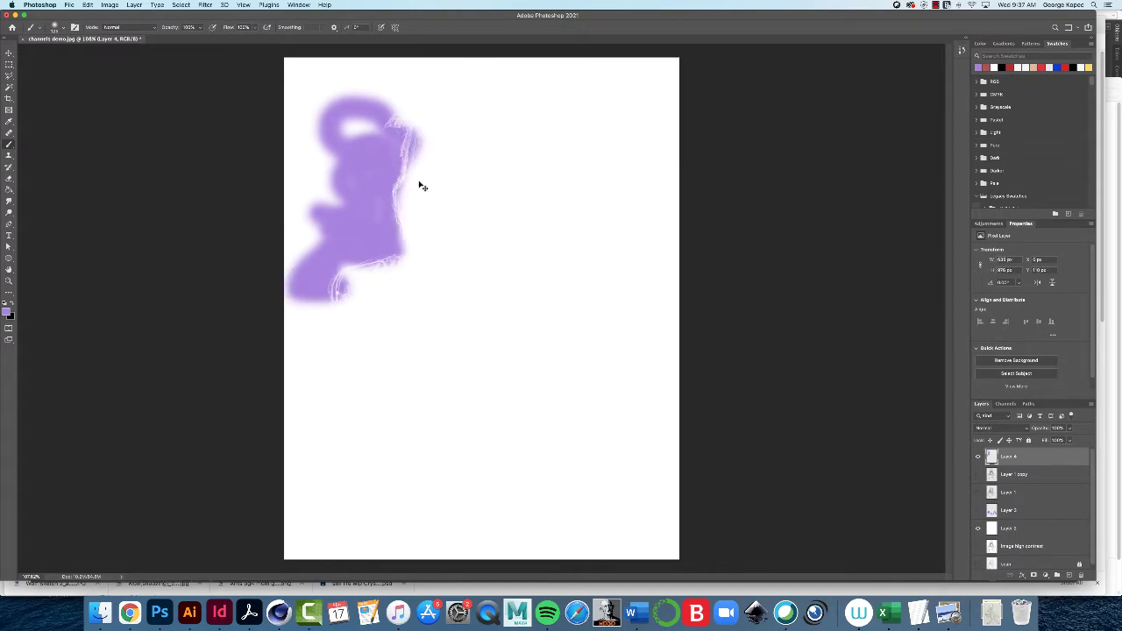
key("super+z")
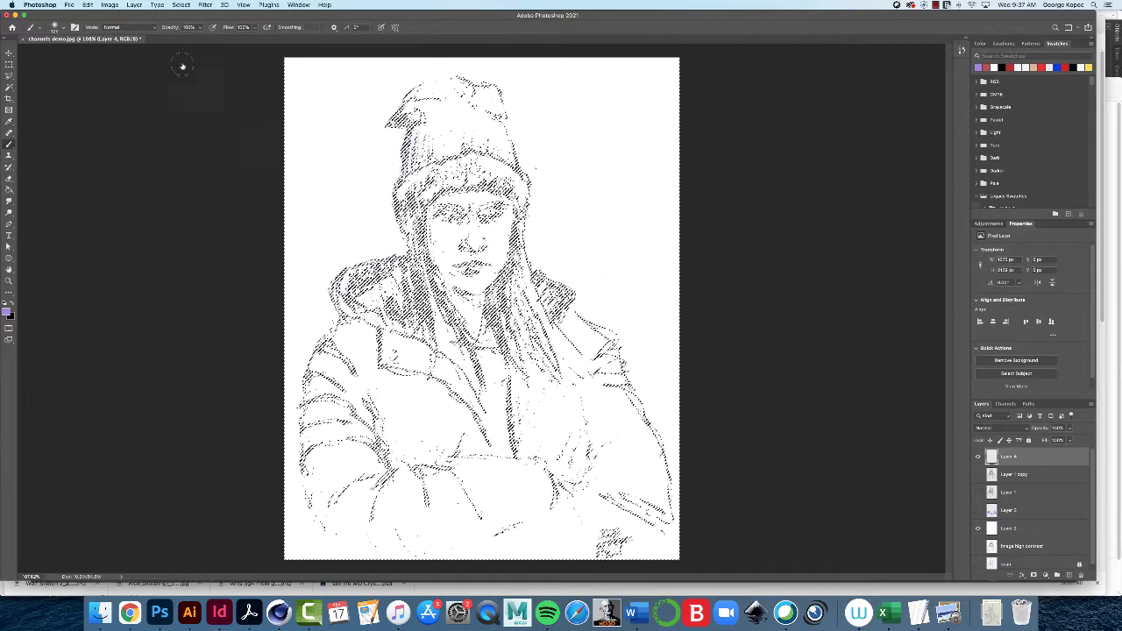
- Invert the selection so it covers the linework and fill it with the purple foreground colour on Layer 4
left_click(181, 5)
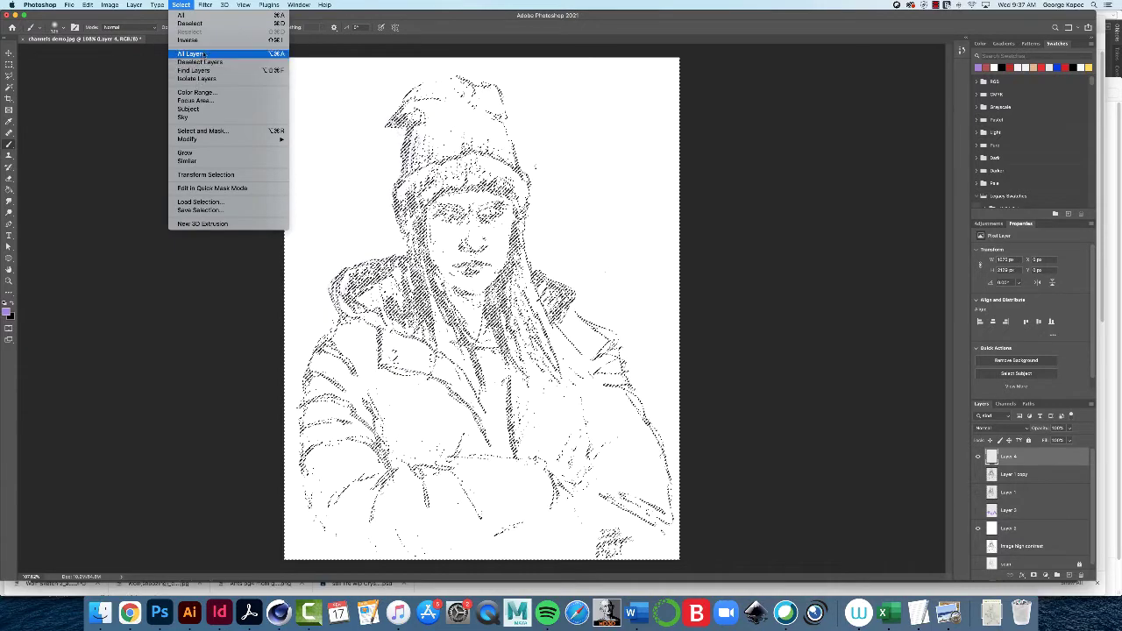
left_click(193, 26)
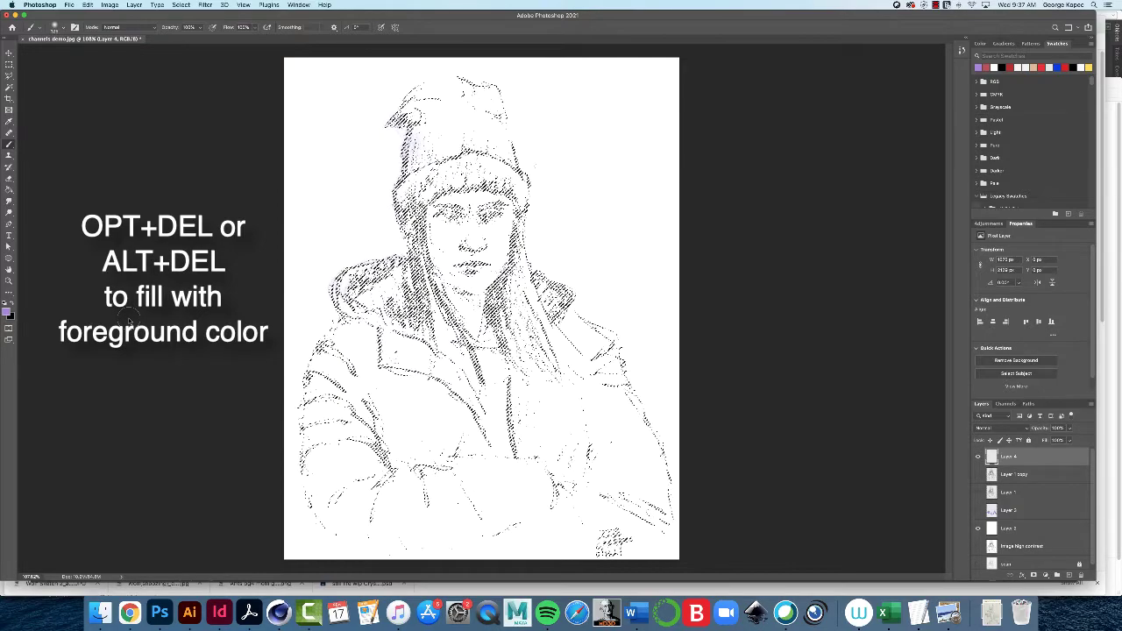
key("alt+BackSpace")
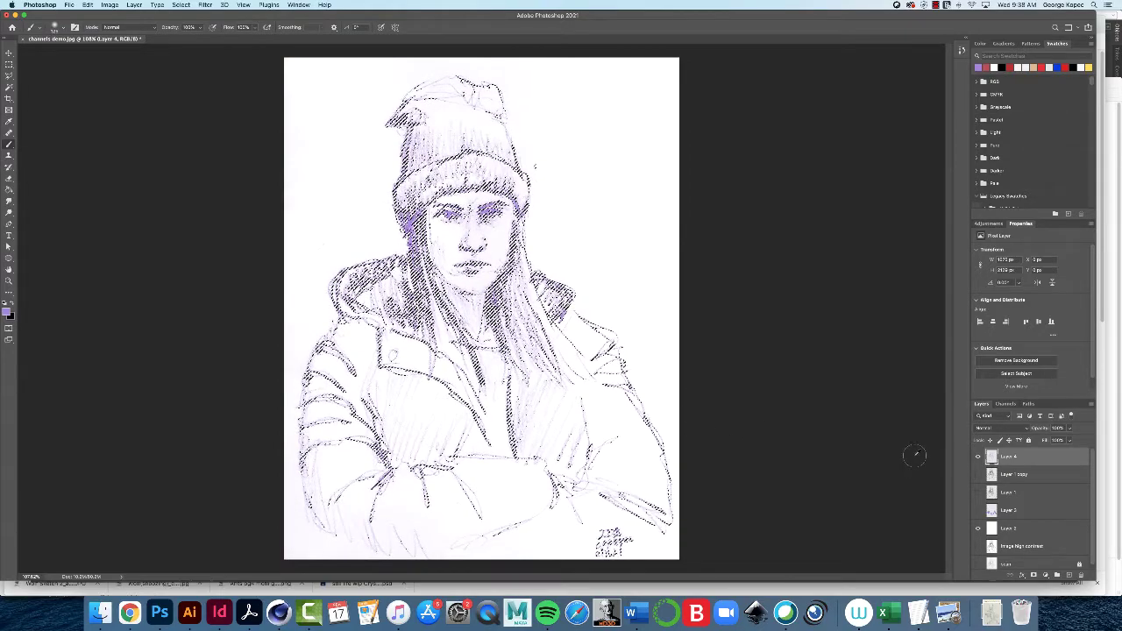
key("super+d")
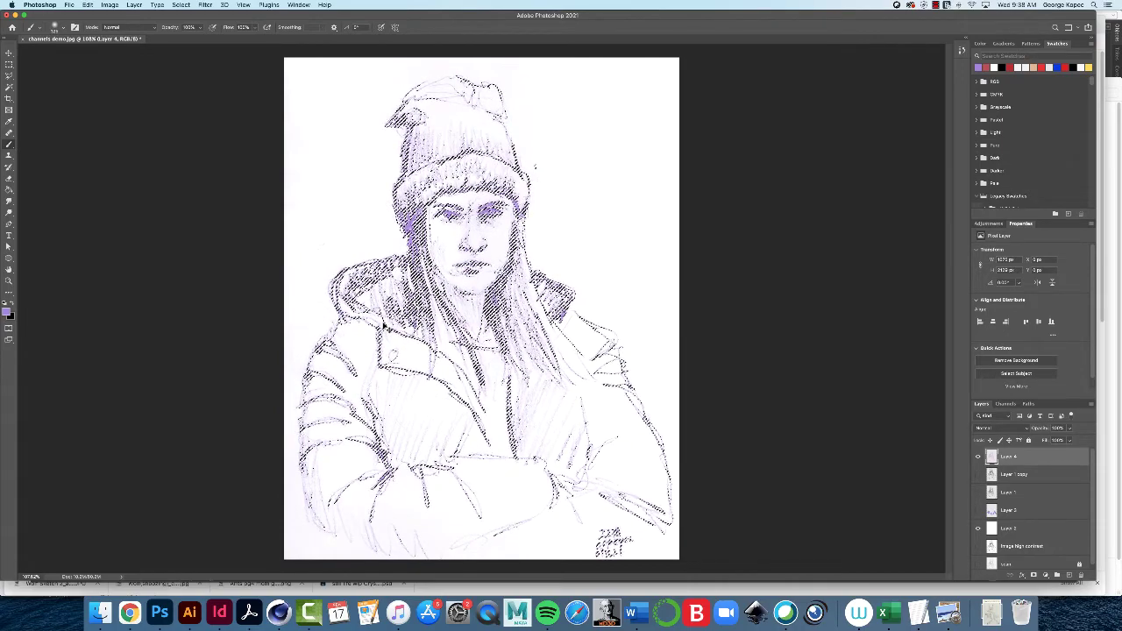
- Fill the selected linework on Layer 4 twice with the black background colour and clear the selection
key("super+BackSpace")
key("super+BackSpace")
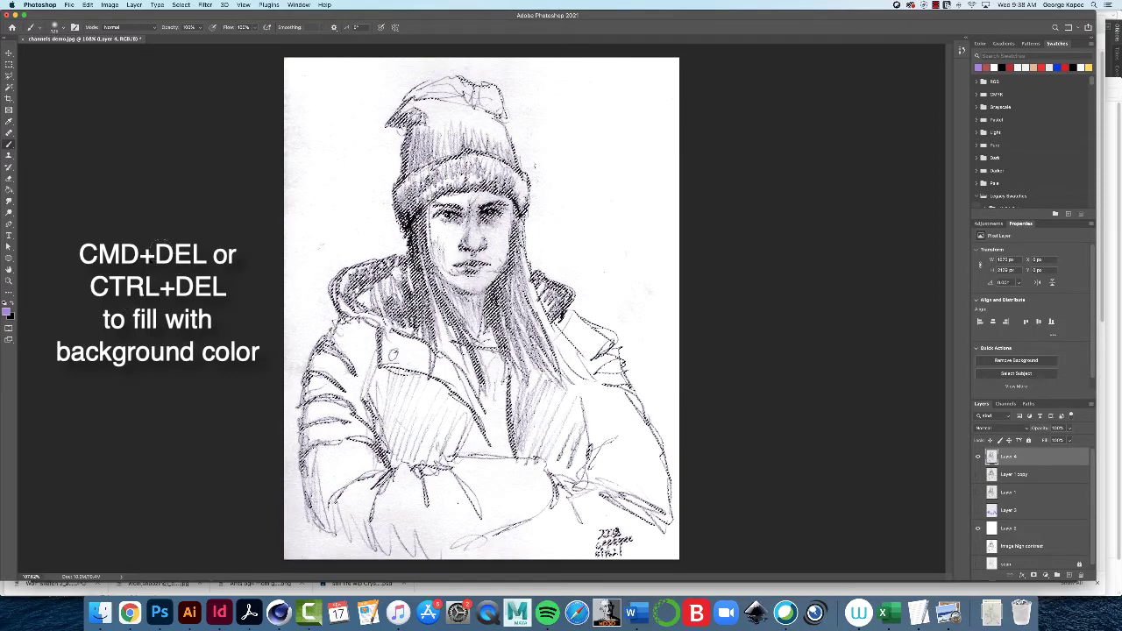
key("super+d")
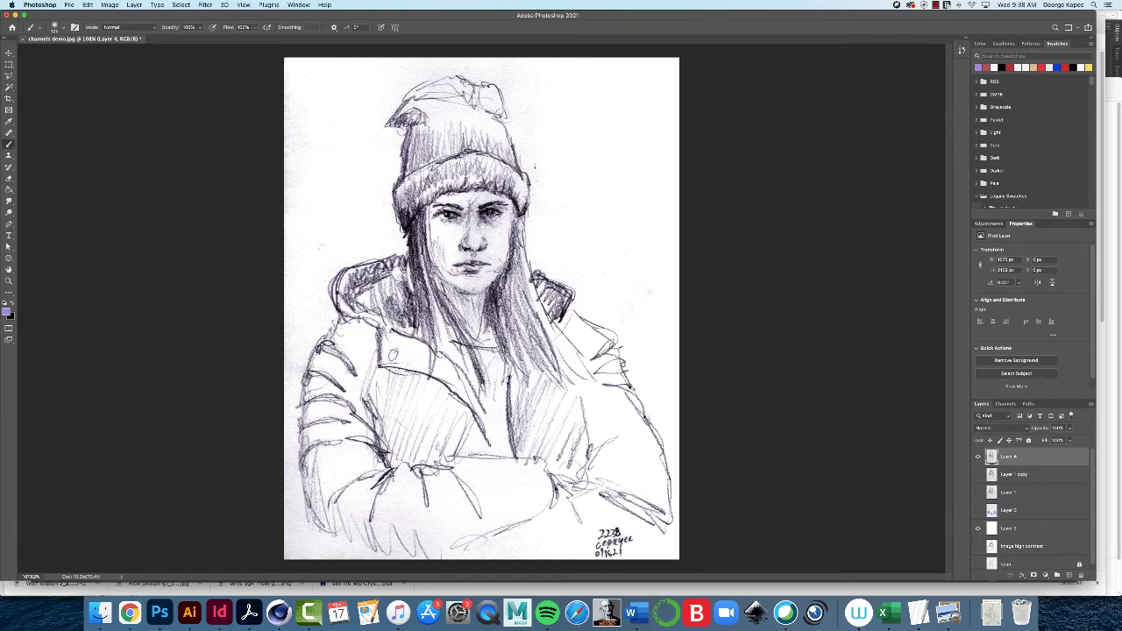
- Switch to Acrobat to review the Channel Method steps in channels demo.pdf, and return to Photoshop
left_click(249, 611)
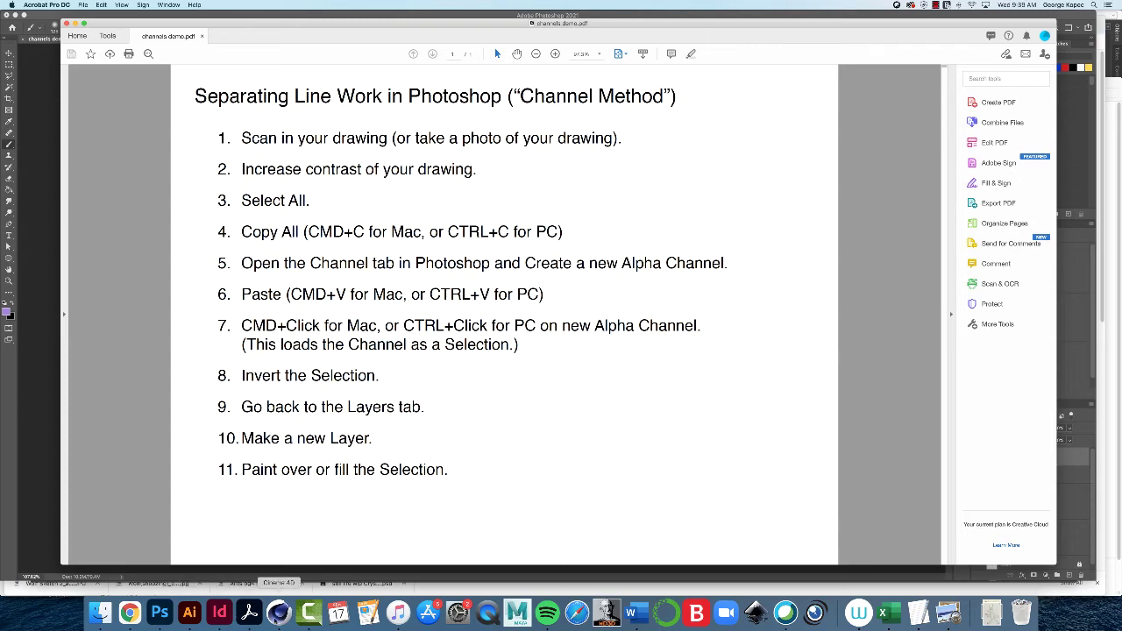
left_click(159, 612)
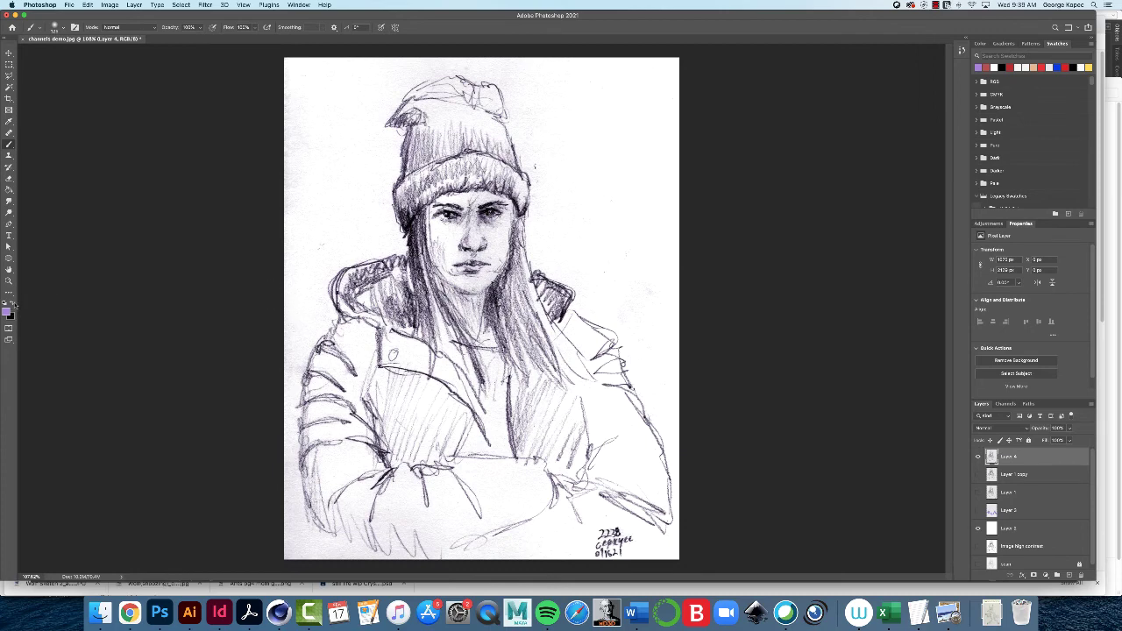
- Make black the foreground colour and brush thicker outlines along the jacket's shoulder and sleeve folds on Layer 4
left_click(12, 303)
mouse_move(338, 324)
left_mouse_down()
mouse_move(306, 367)
mouse_move(305, 378)
mouse_move(317, 378)
mouse_move(305, 400)
mouse_move(314, 402)
mouse_move(299, 431)
mouse_move(328, 427)
left_mouse_up()
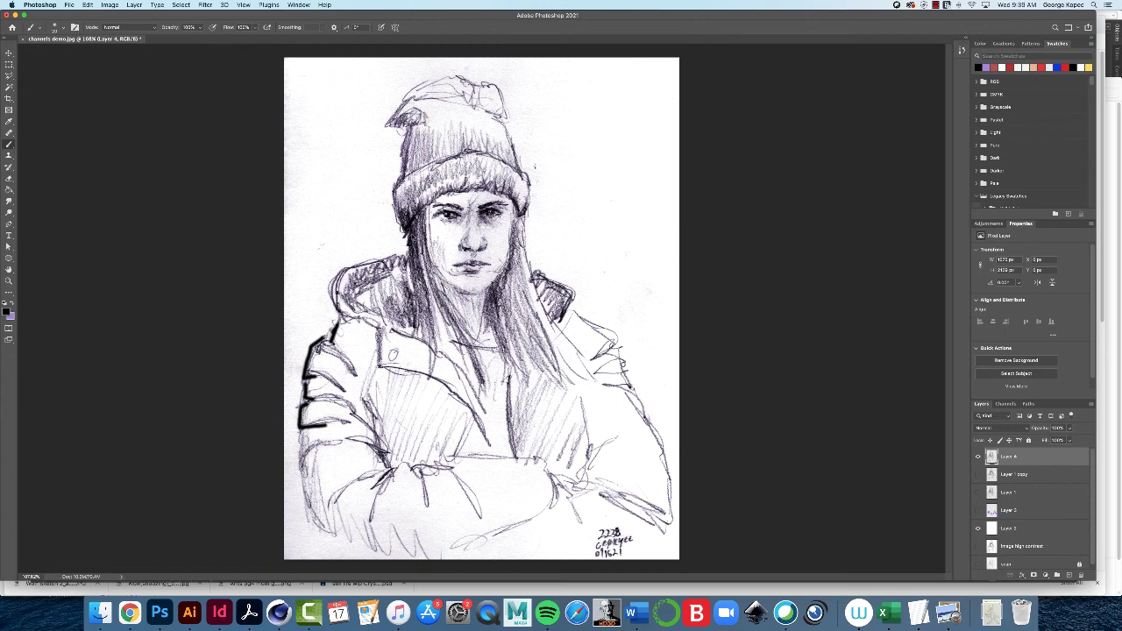